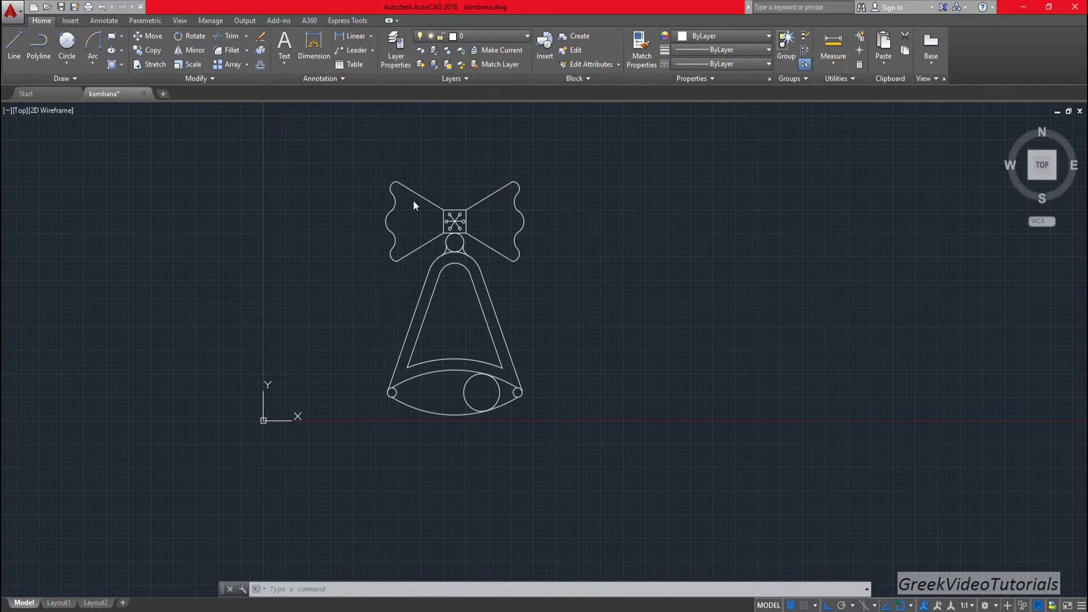
Dimension the 14.0000 width between the two small base circles, with the line above the bow
click(348, 37)
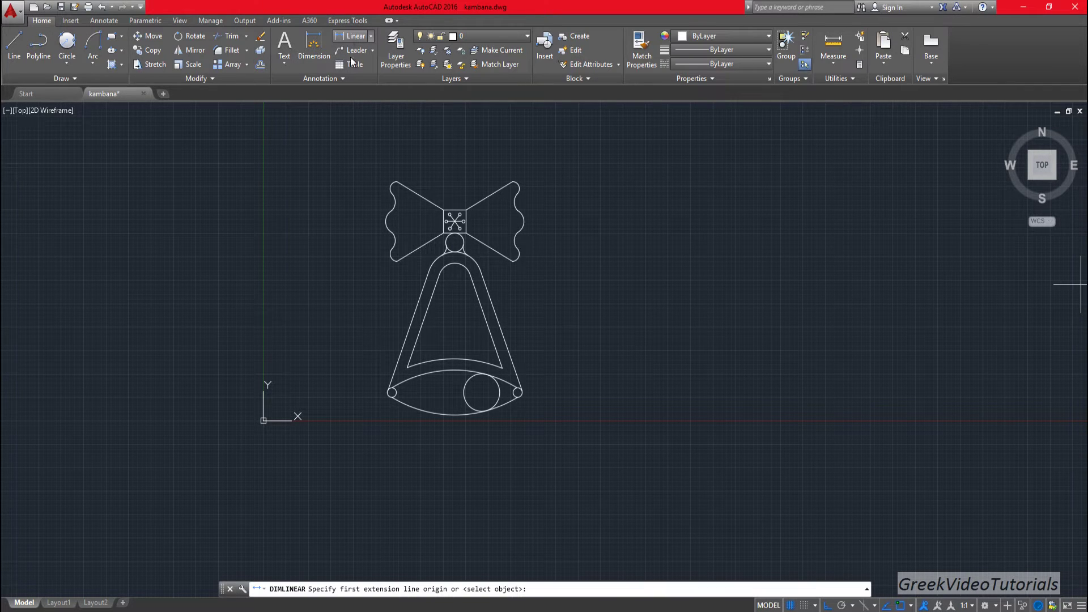
click(391, 392)
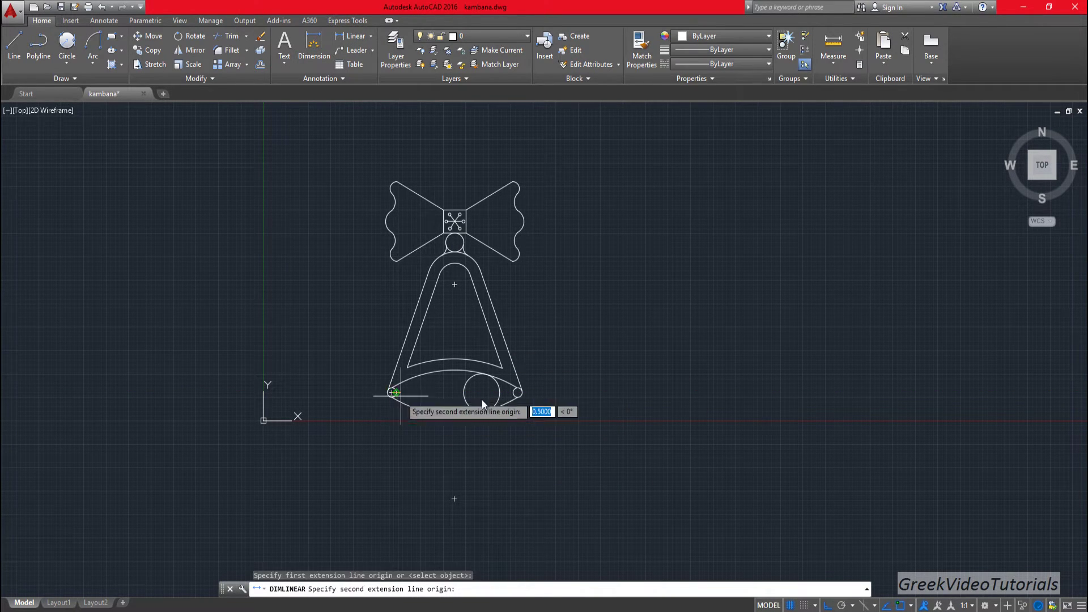
click(517, 393)
scroll(484, 142, up, 4)
click(485, 142)
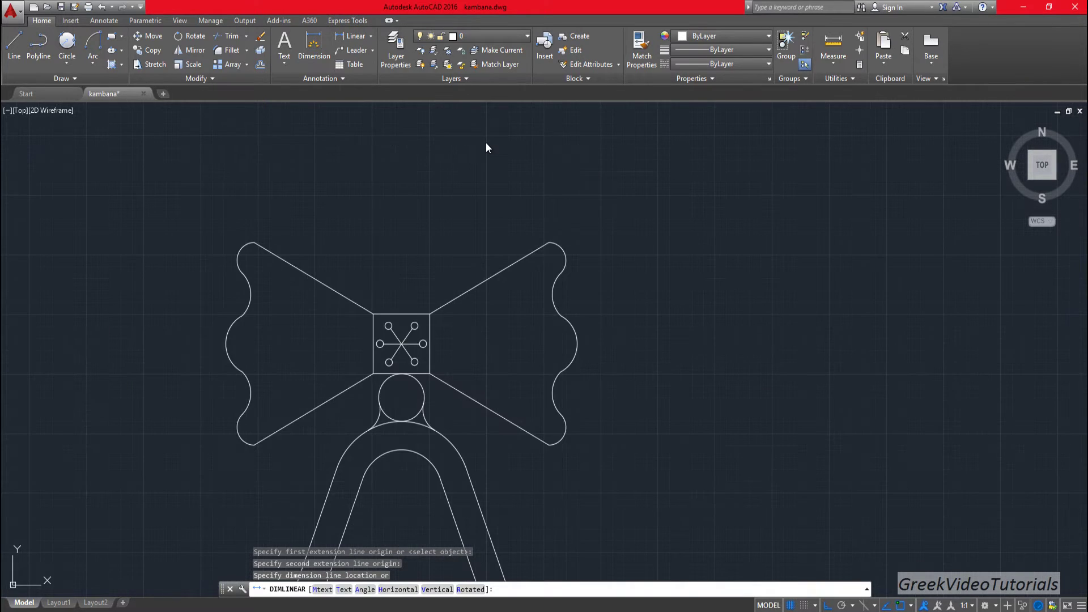
scroll(436, 187, up, 2)
scroll(376, 162, up, 3)
scroll(391, 204, down, 3)
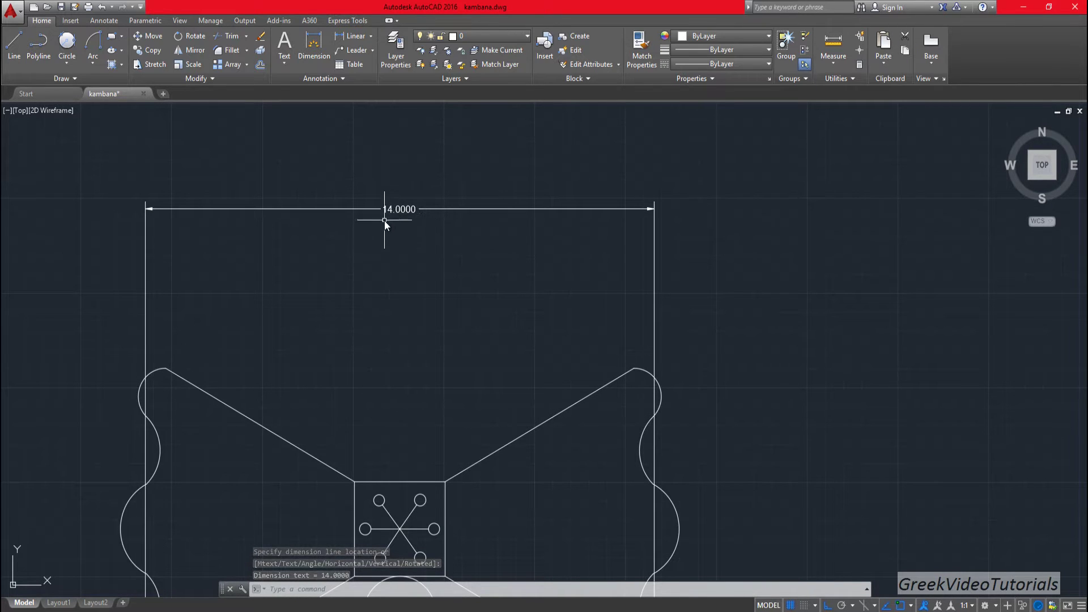
Give the width dimension 0.4 text height and 0.00 precision in Properties so it reads 14.00
click(396, 210)
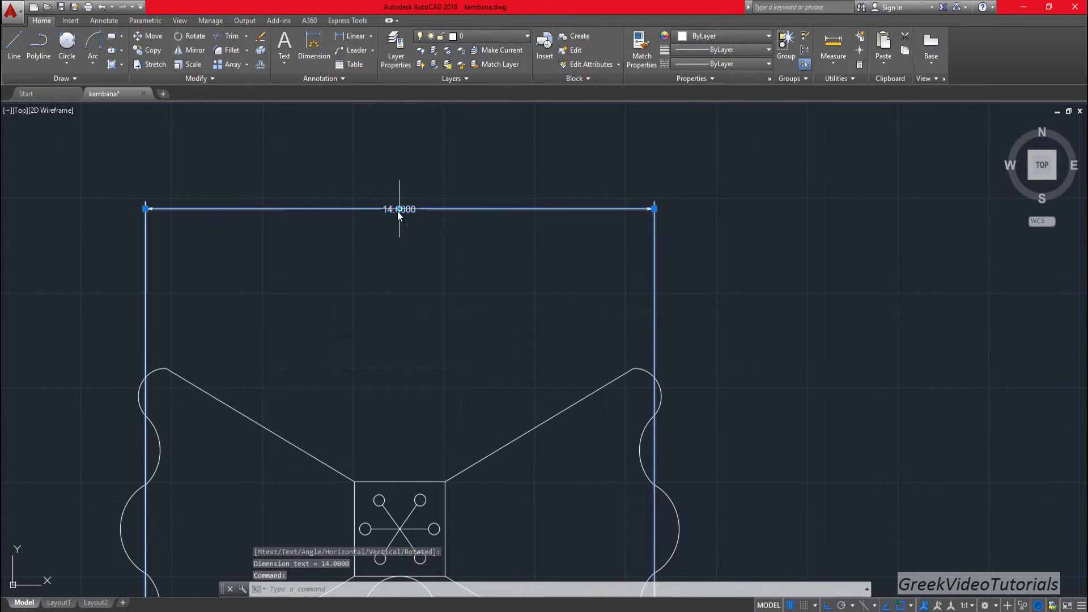
right_click(397, 211)
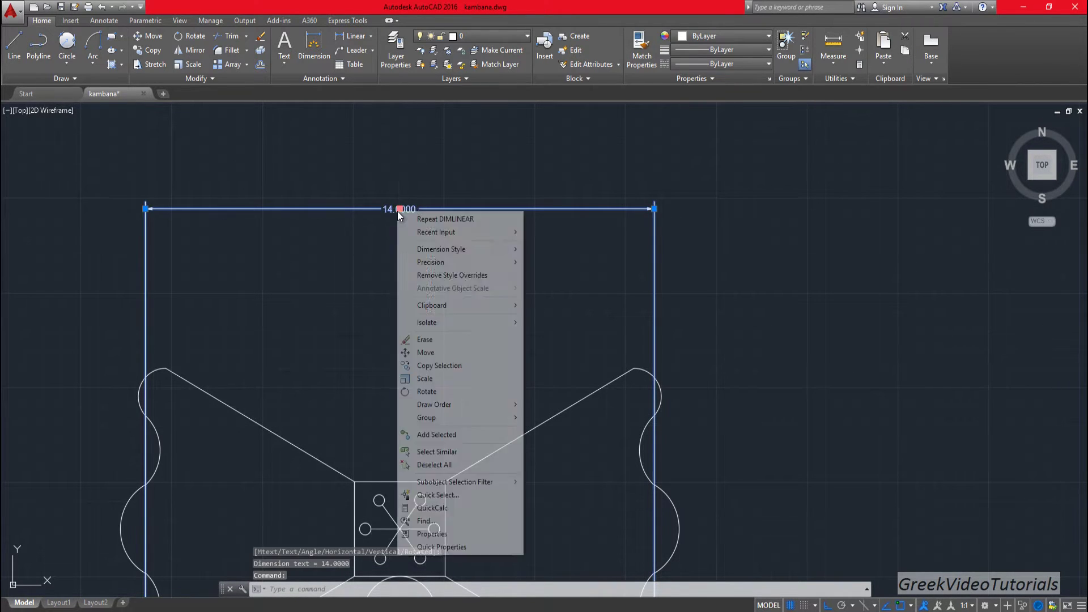
click(434, 534)
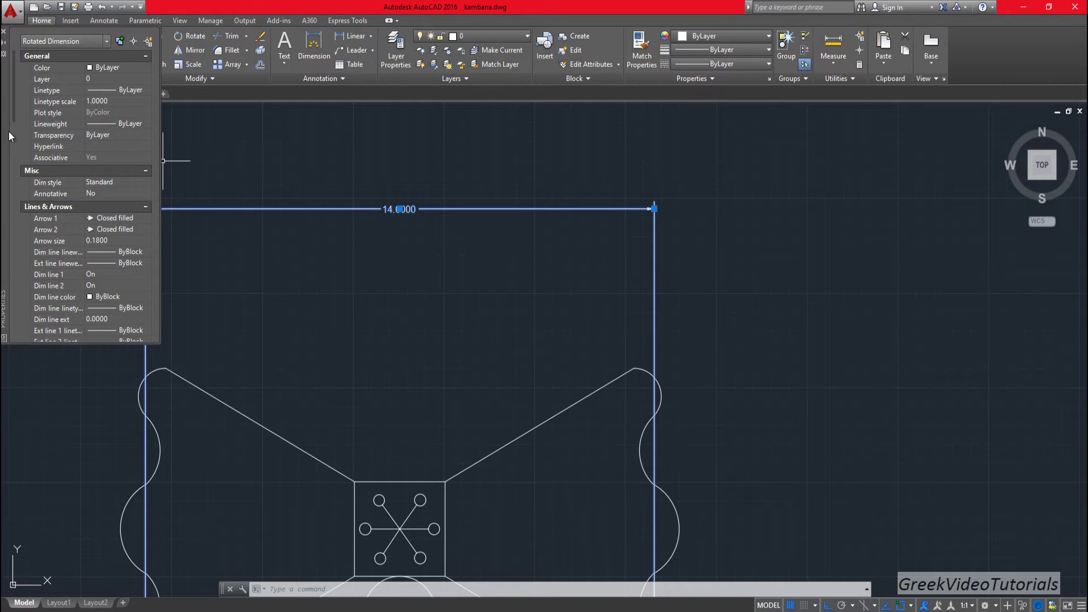
drag(13, 113, 20, 189)
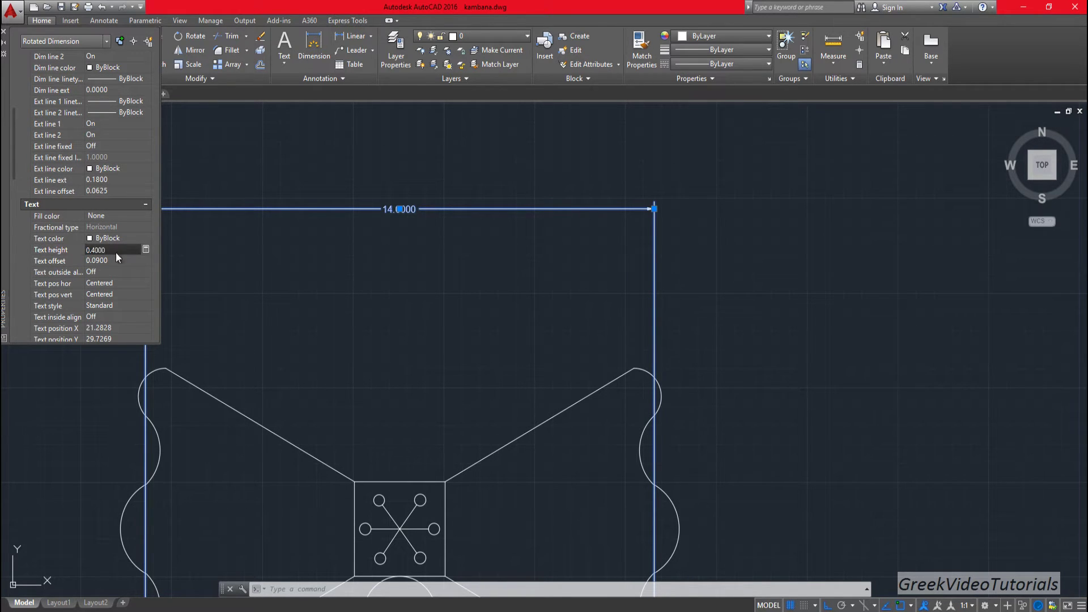
click(117, 258)
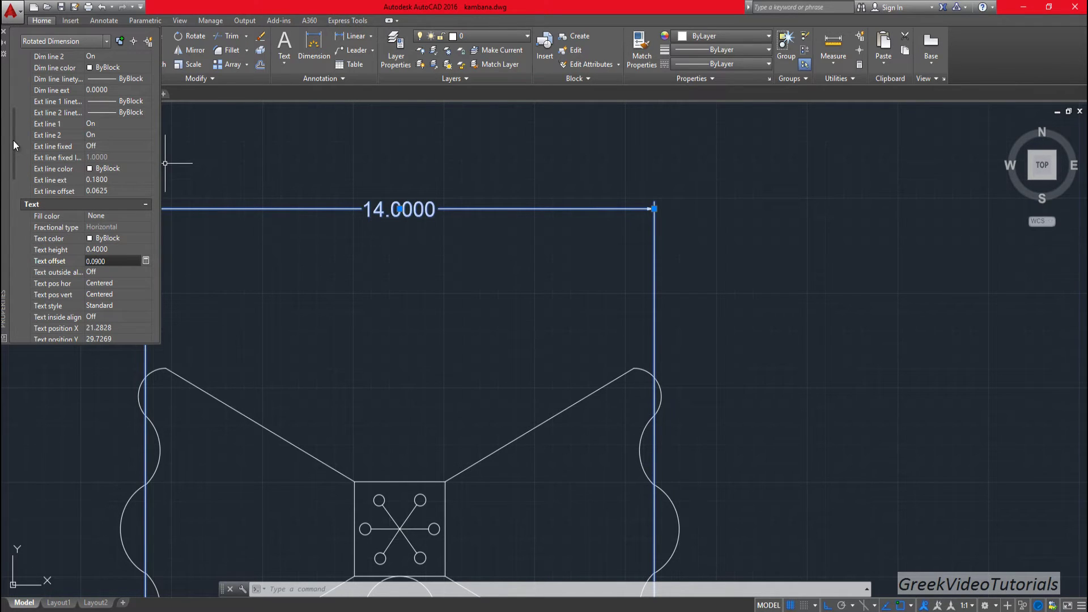
drag(13, 140, 19, 225)
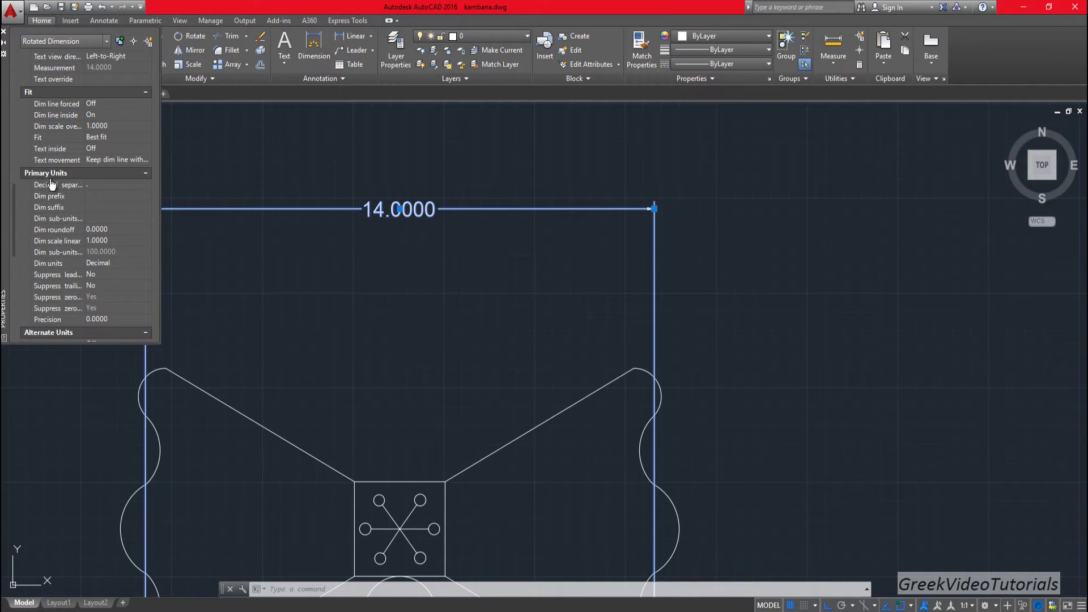
click(104, 317)
click(149, 320)
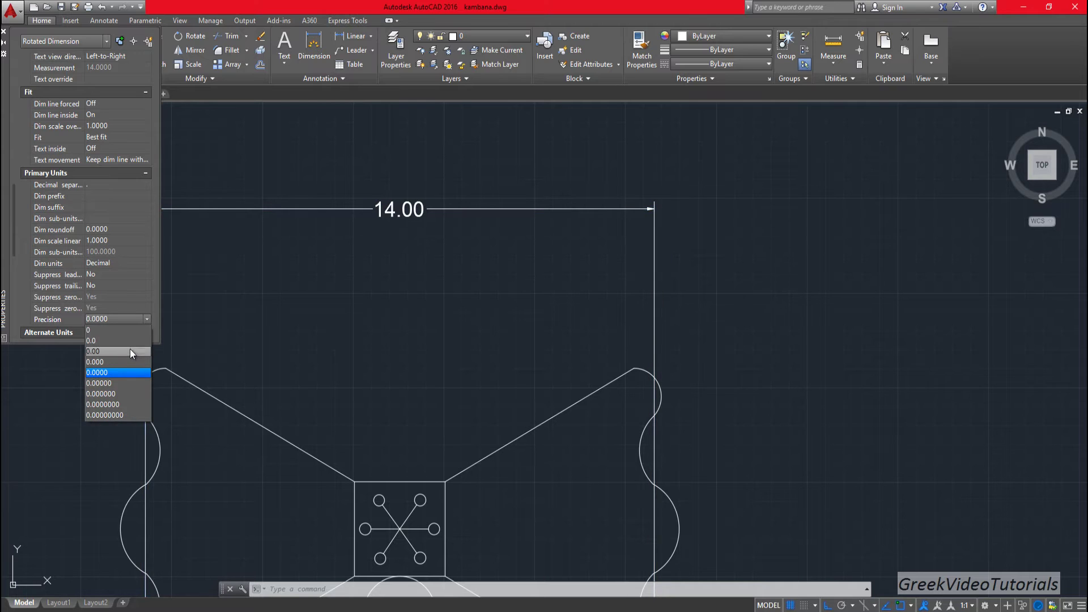
click(129, 351)
click(377, 277)
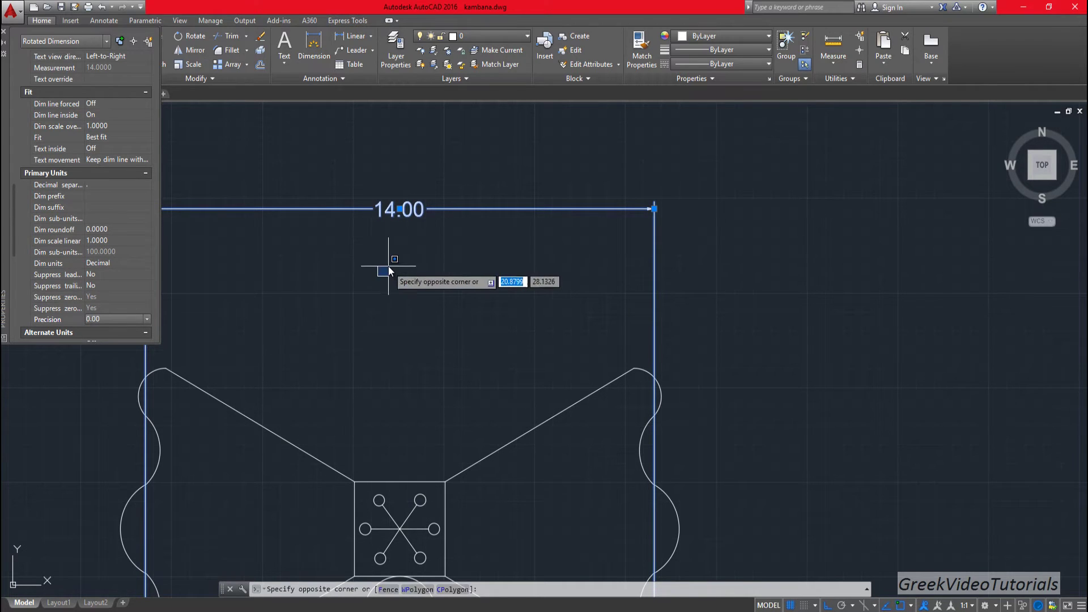
key(Escape)
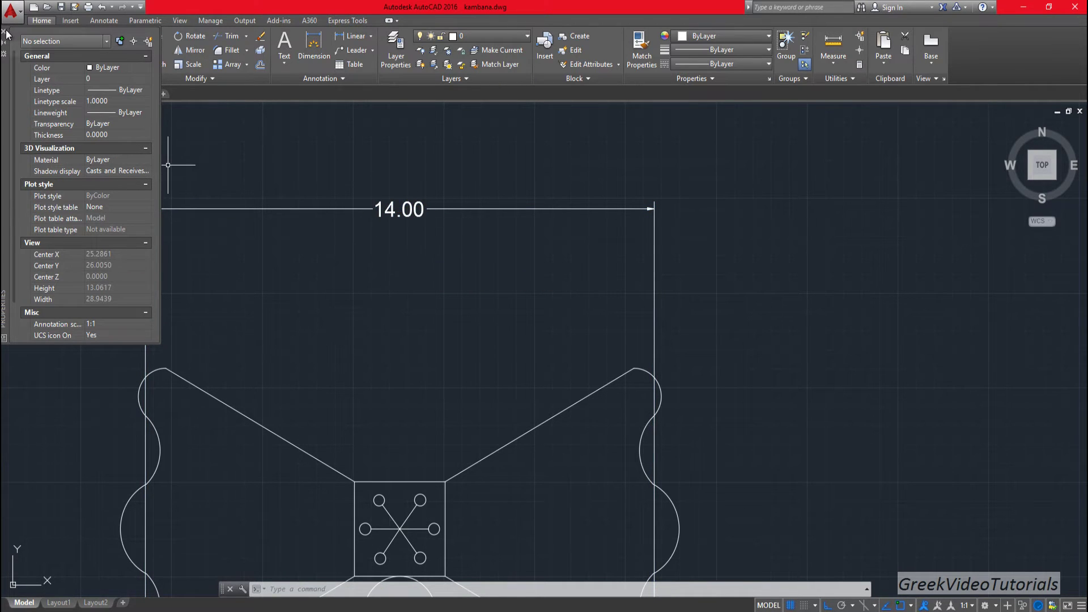
click(5, 31)
scroll(425, 183, down, 2)
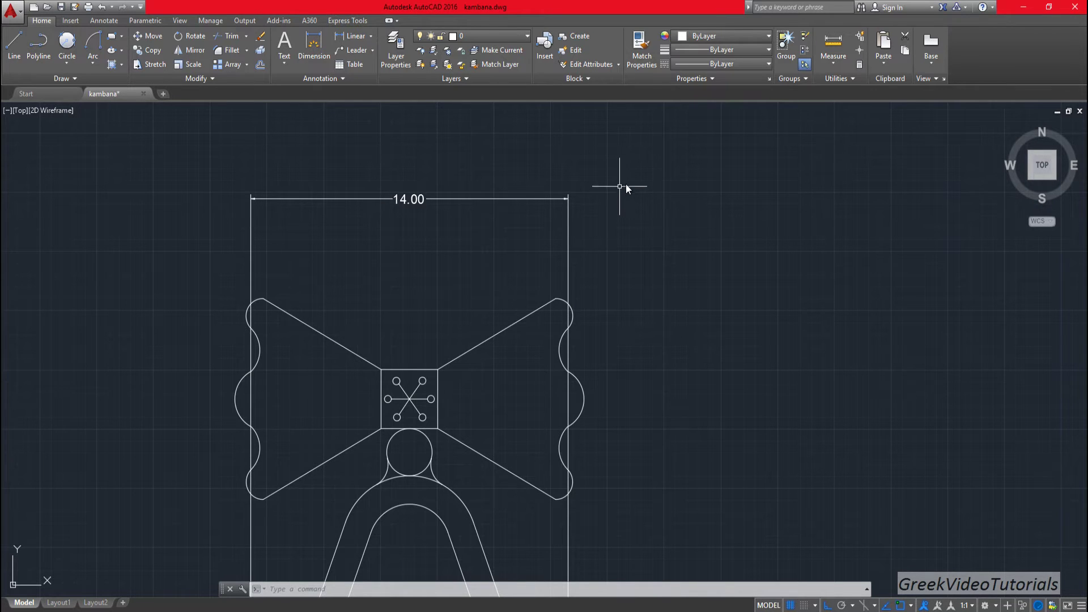
Add an R0.7500 radius dimension to the bow's upper-right corner arc
mouse_move(620, 186)
middle_down()
mouse_move(624, 245)
mouse_move(612, 276)
middle_up()
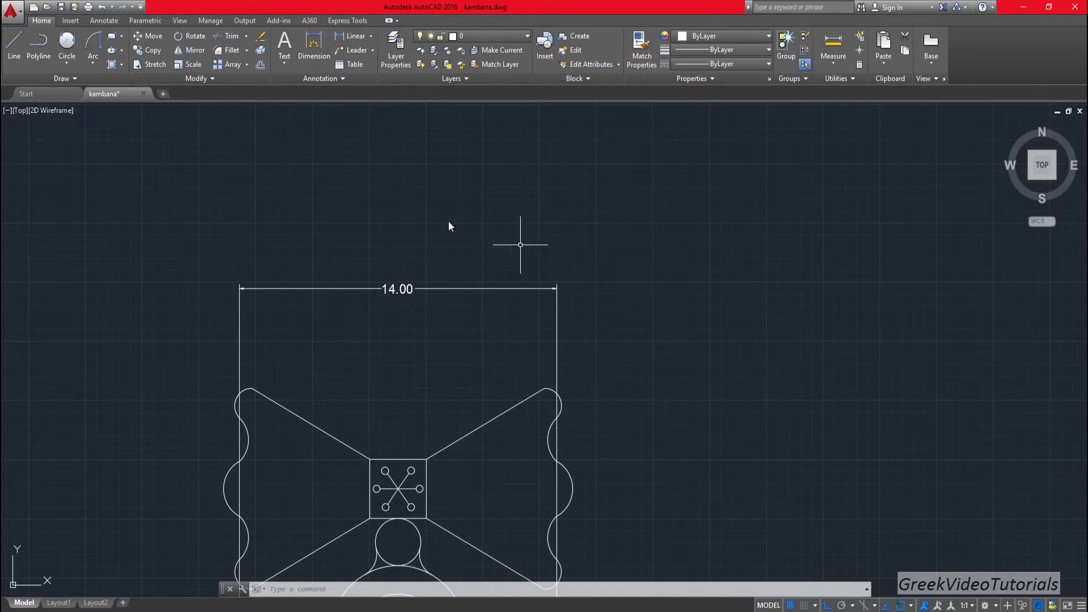
click(373, 33)
click(366, 151)
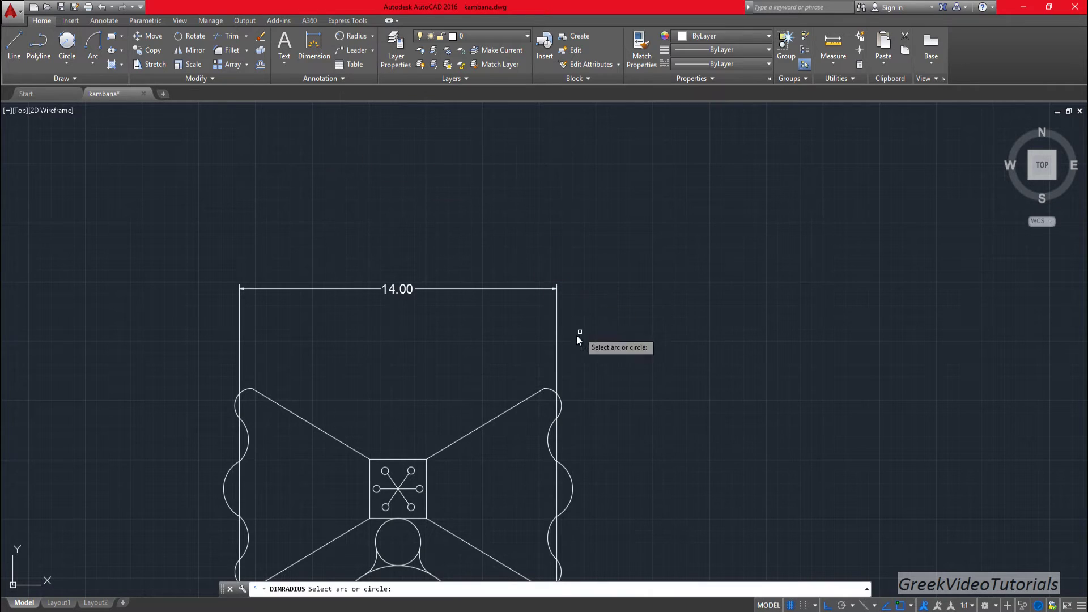
click(561, 406)
right_click(585, 396)
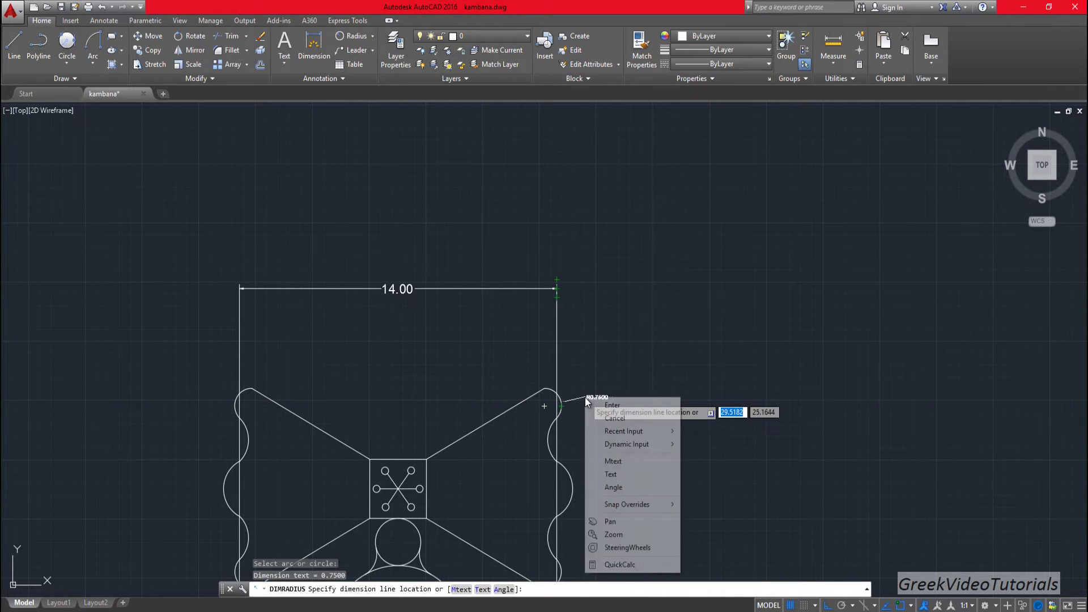
click(592, 404)
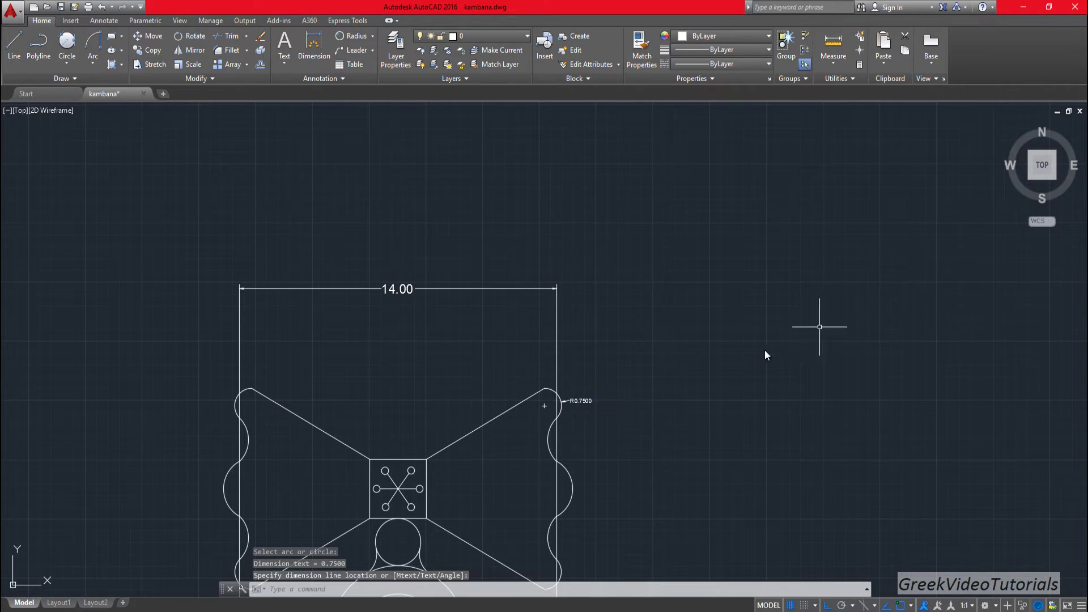
scroll(575, 476, up, 2)
scroll(614, 369, up, 2)
click(592, 338)
Give the radius dimension 0.4 text height and 0.00 precision so it reads R0.75
right_click(594, 338)
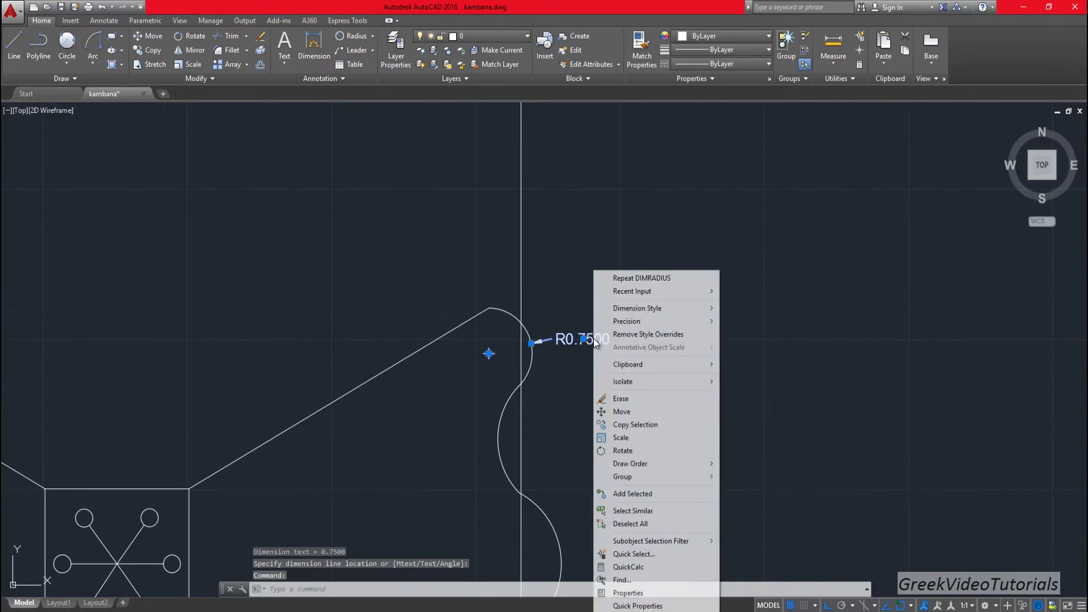
right_click(579, 343)
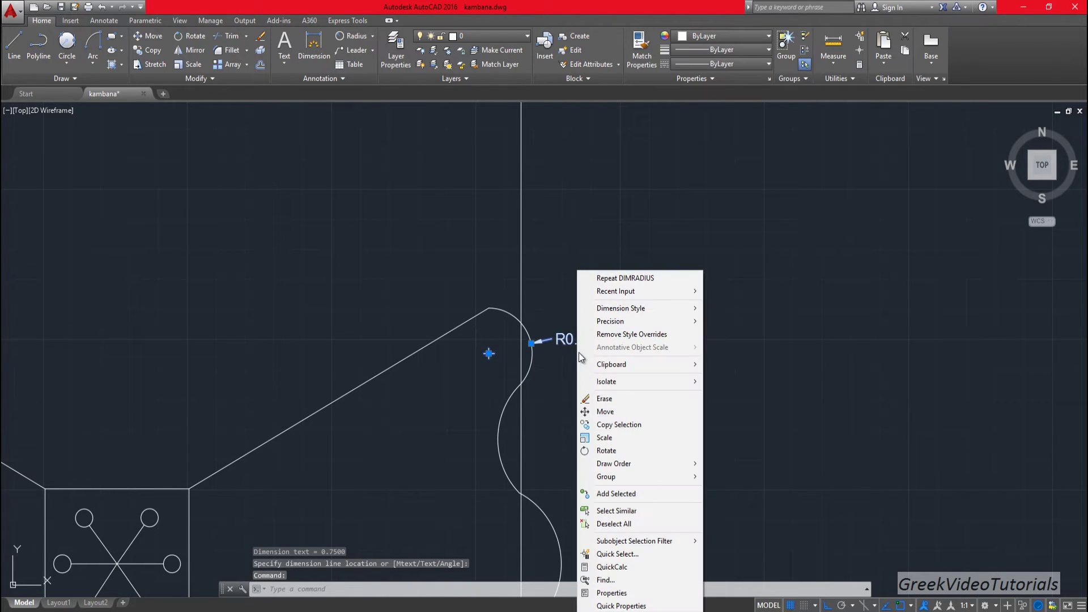
click(612, 592)
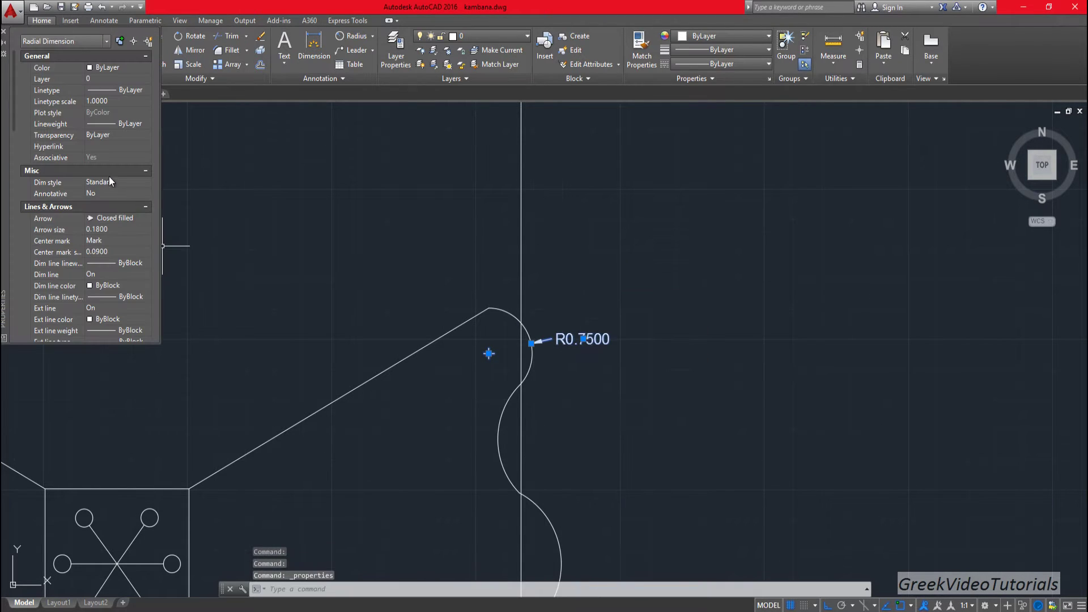
scroll(15, 288, down, 5)
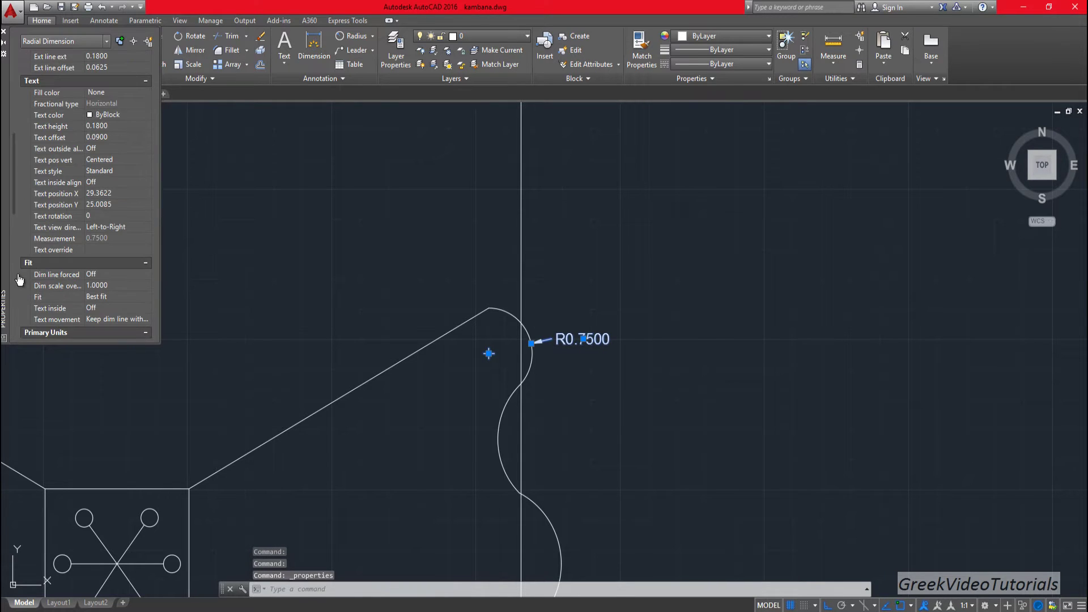
click(134, 125)
text(0.4)
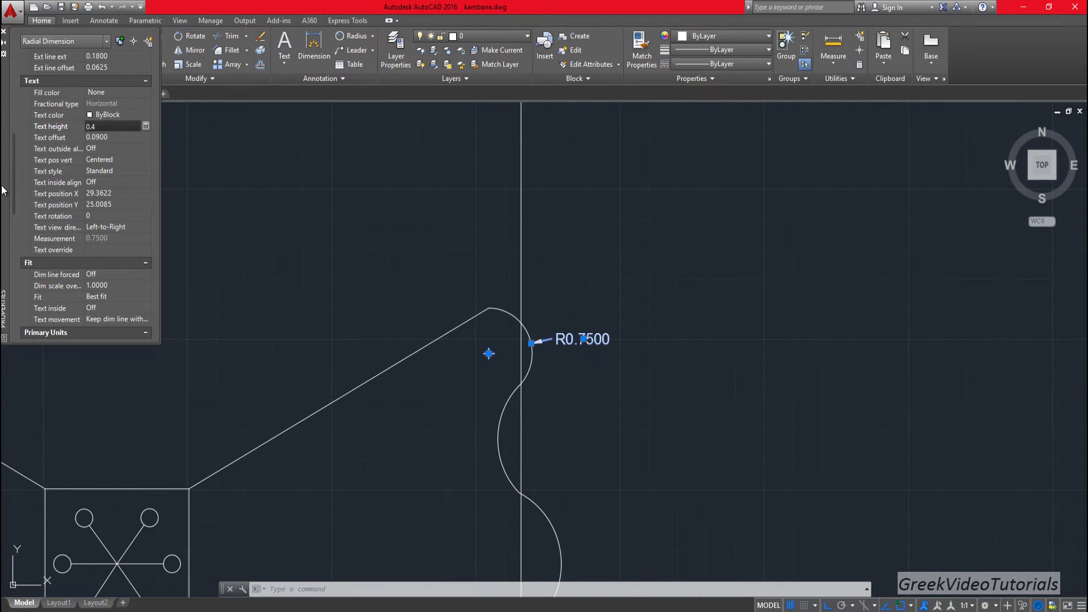
click(24, 185)
scroll(25, 257, down, 3)
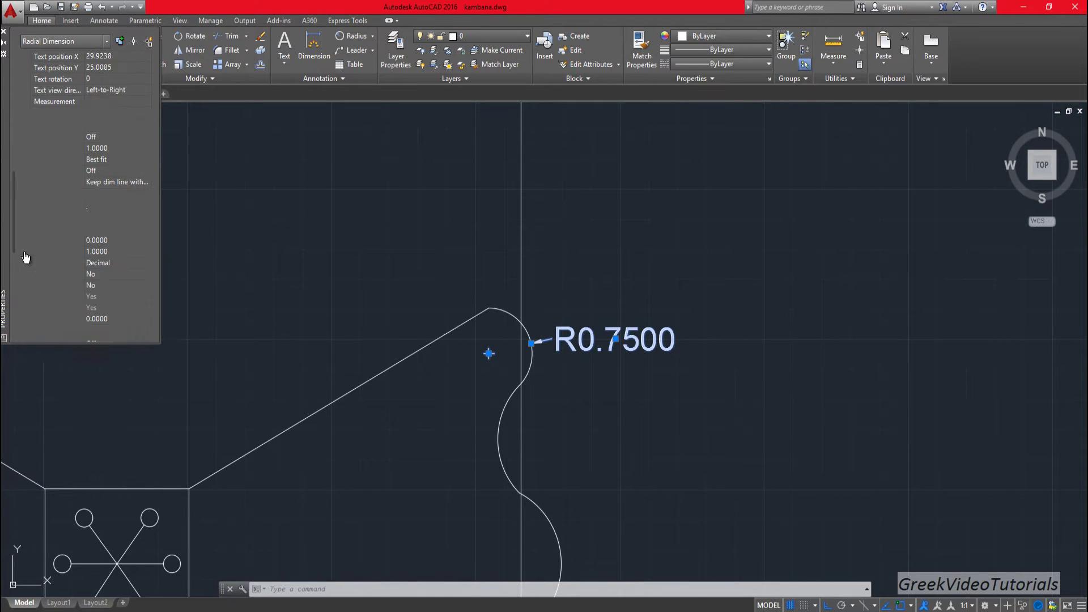
scroll(117, 252, down, 2)
click(147, 252)
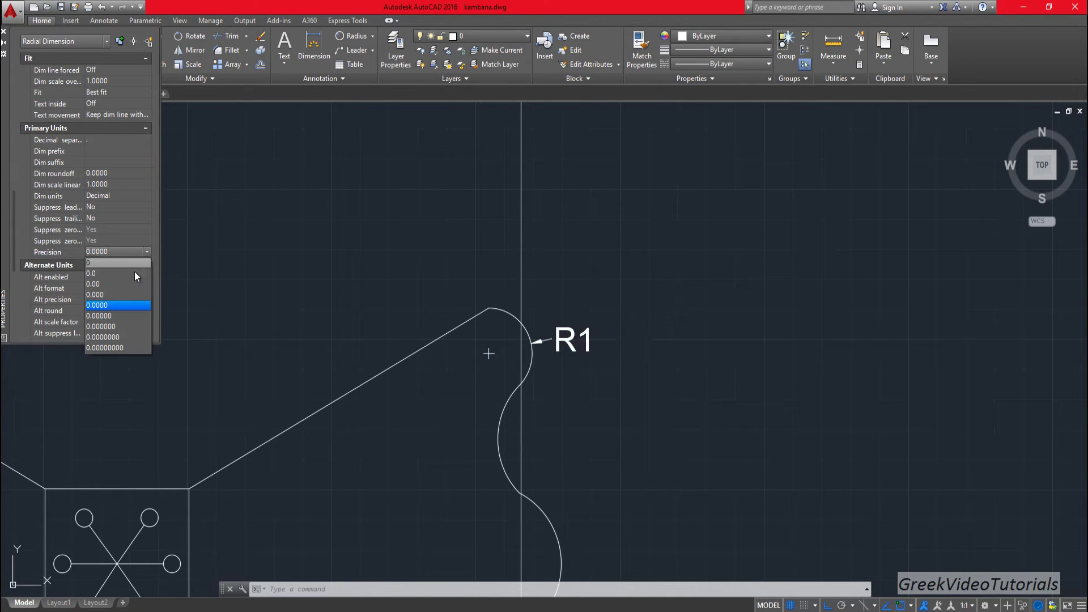
click(131, 283)
click(634, 264)
key(Escape)
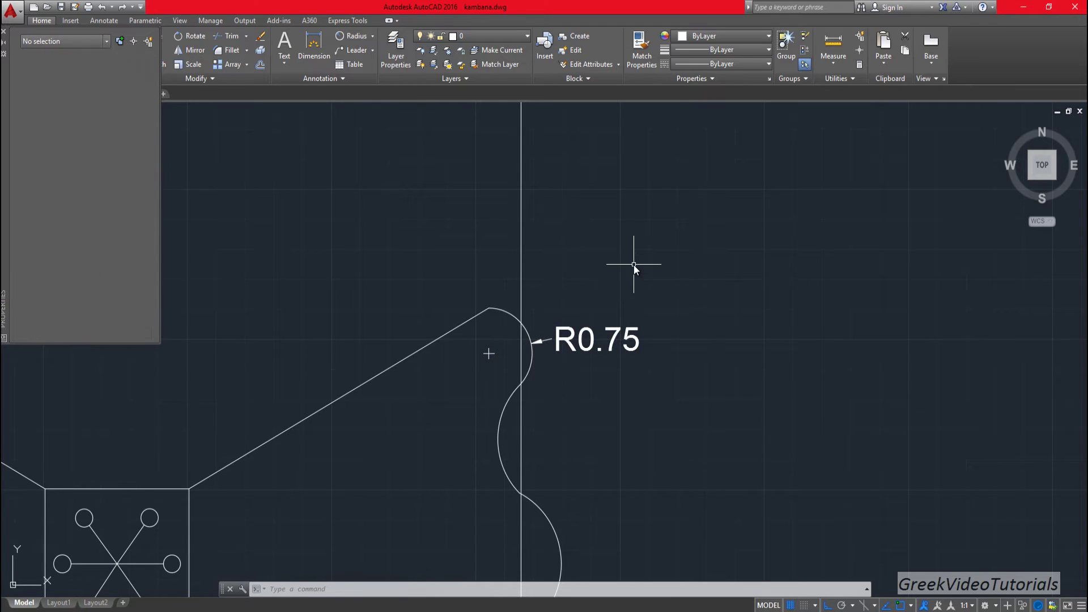
Add a 1.2000 vertical dimension from the small circle's bottom to the arch top
scroll(784, 388, down, 4)
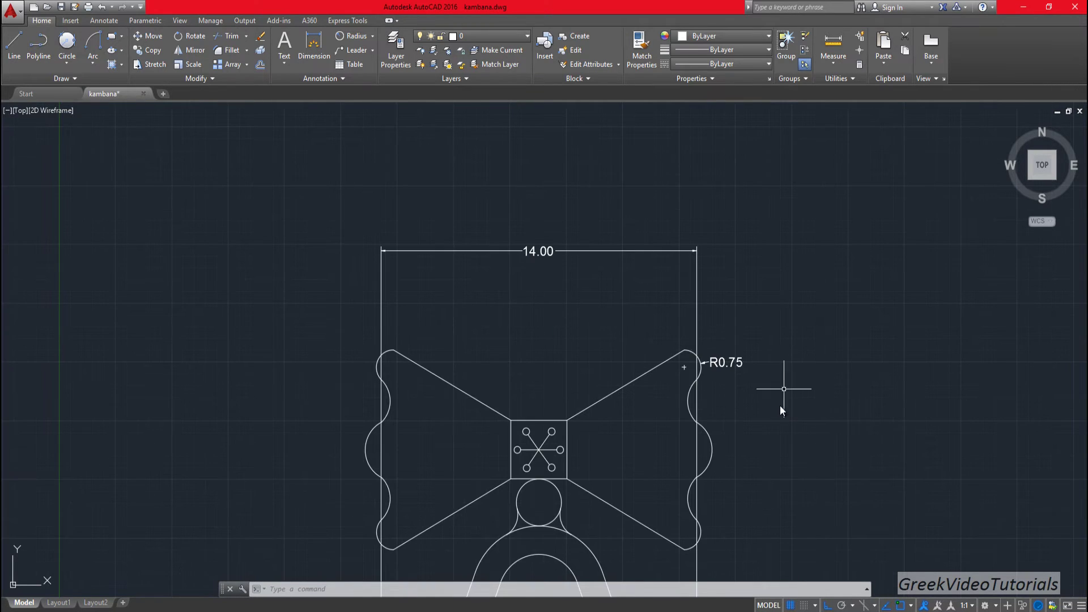
middle_drag(837, 428, 696, 127)
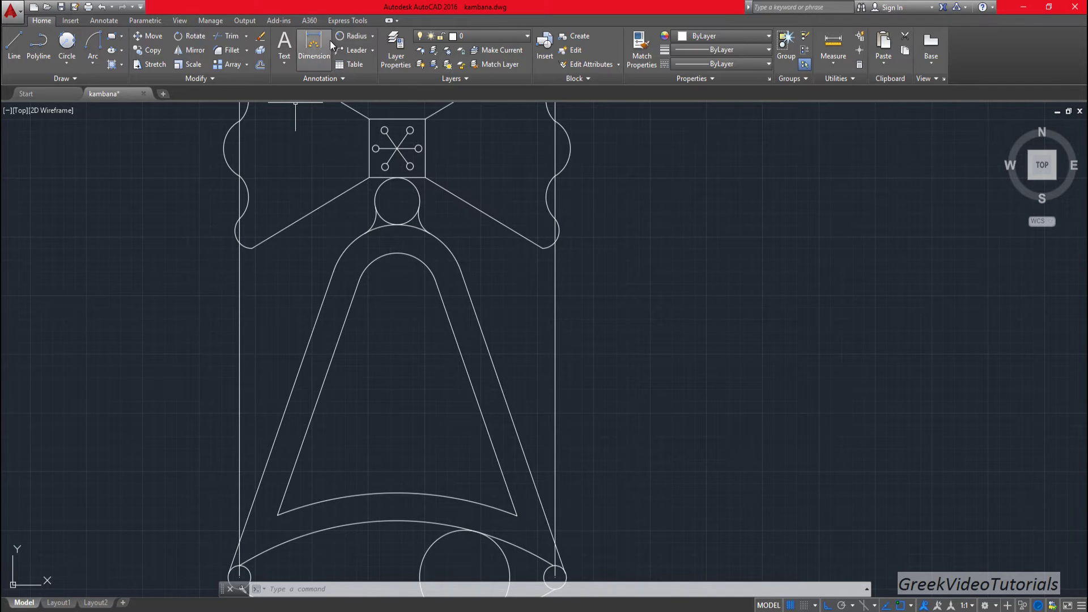
click(374, 39)
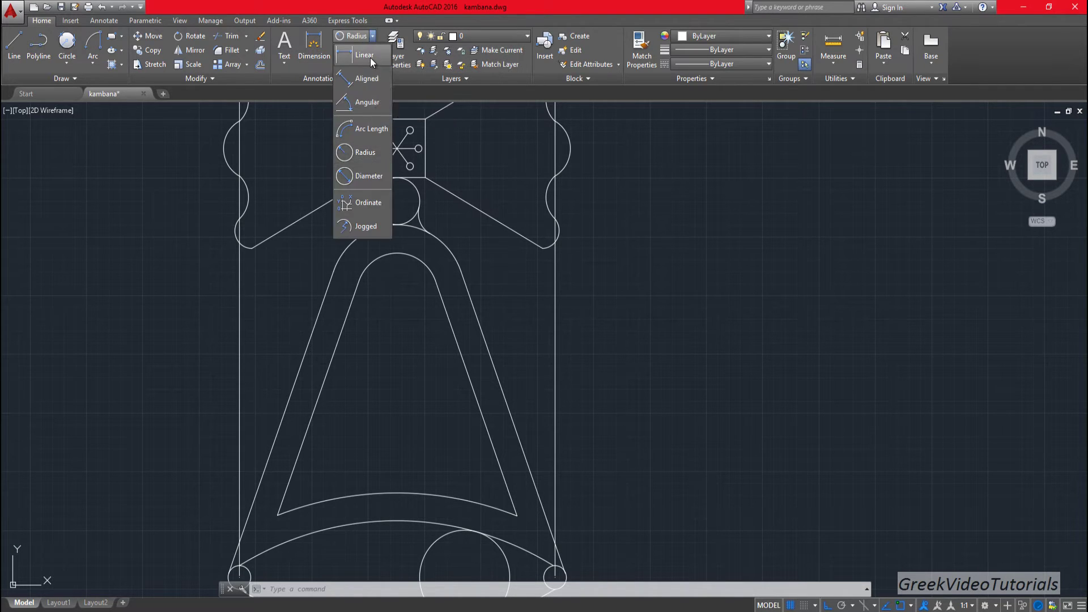
click(369, 56)
click(397, 253)
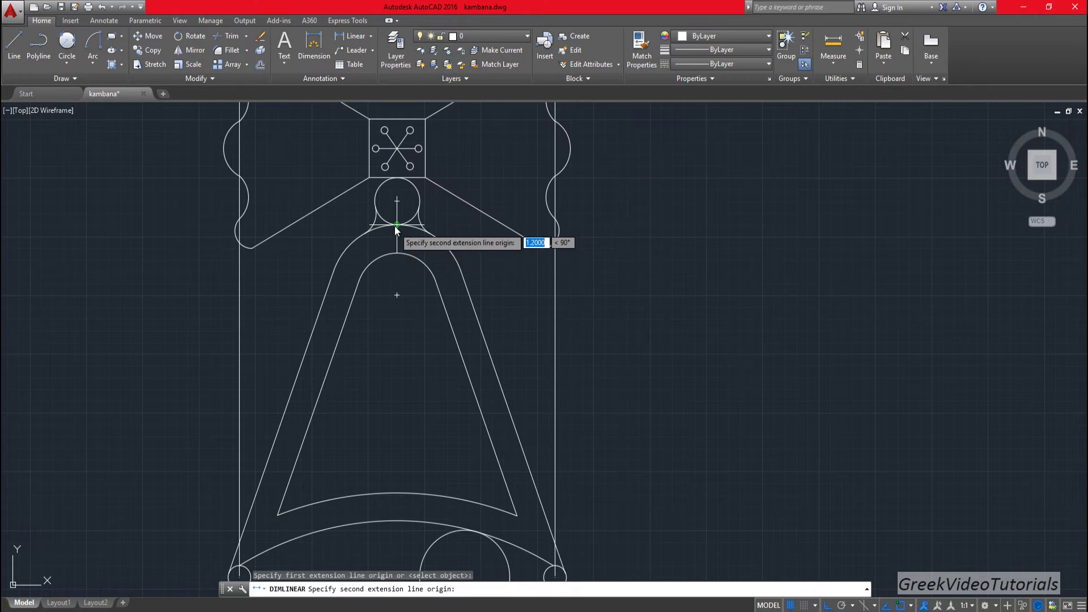
click(397, 225)
click(495, 242)
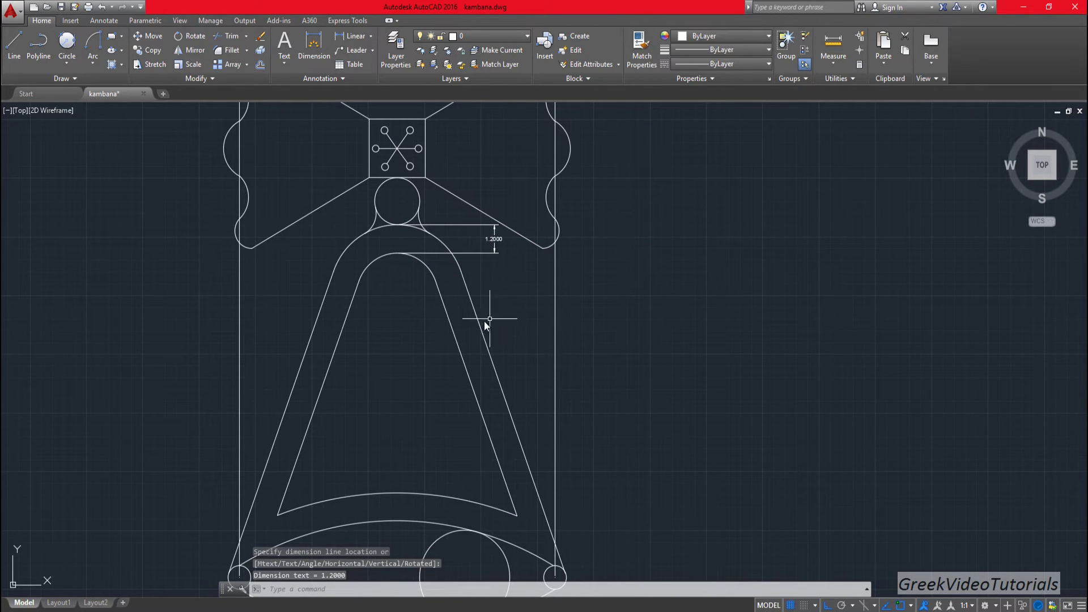
Draw a short horizontal line from the square's top-right corner
middle_drag(467, 141, 448, 234)
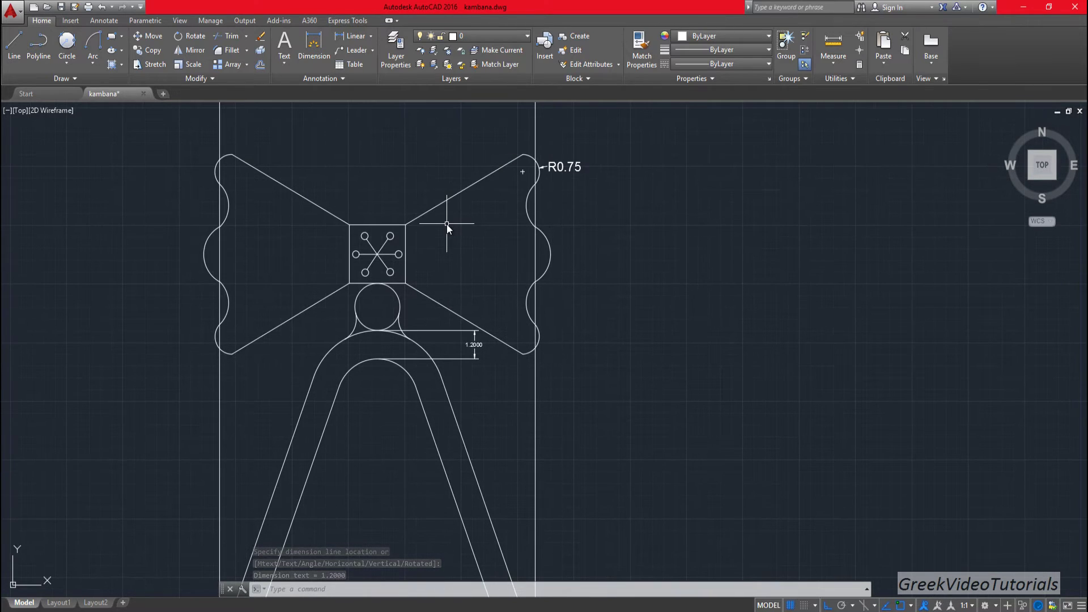
click(15, 43)
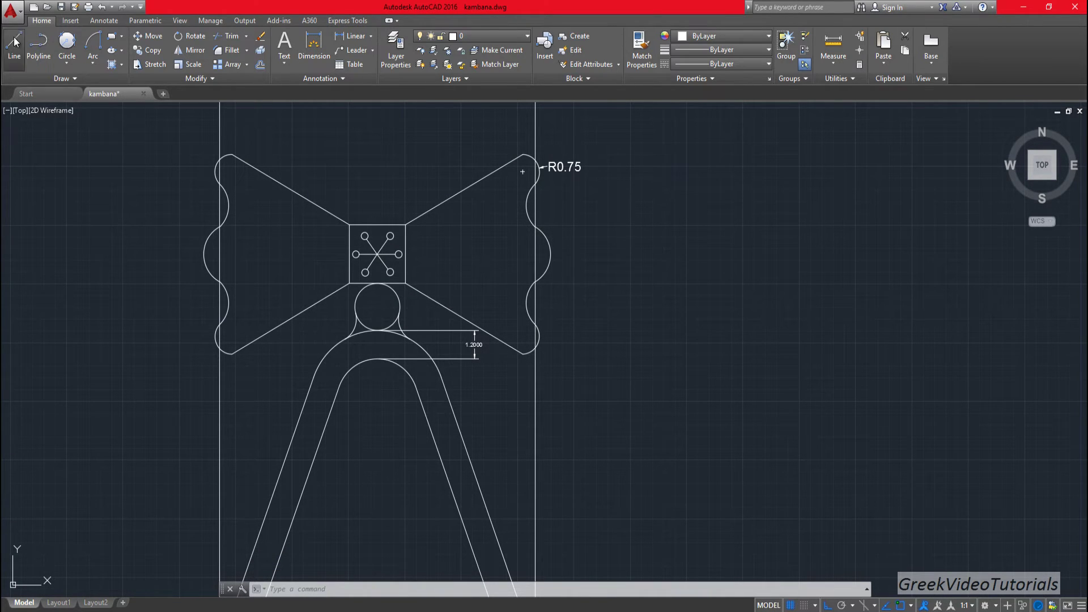
click(445, 225)
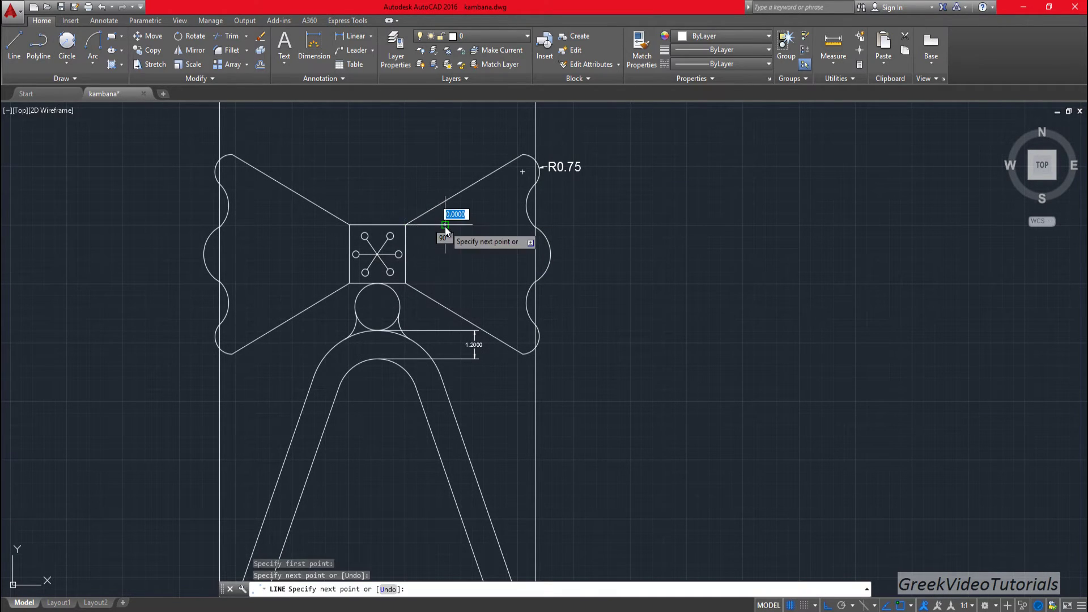
key(Escape)
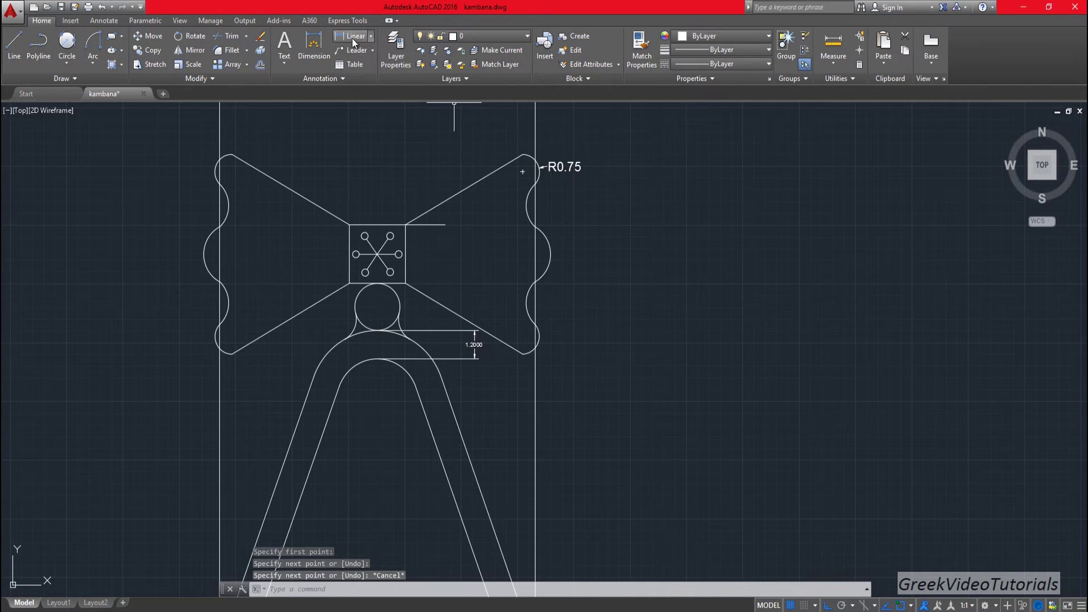
Add a 30° angular dimension between the horizontal line and the bow's slanted upper-right edge
click(370, 37)
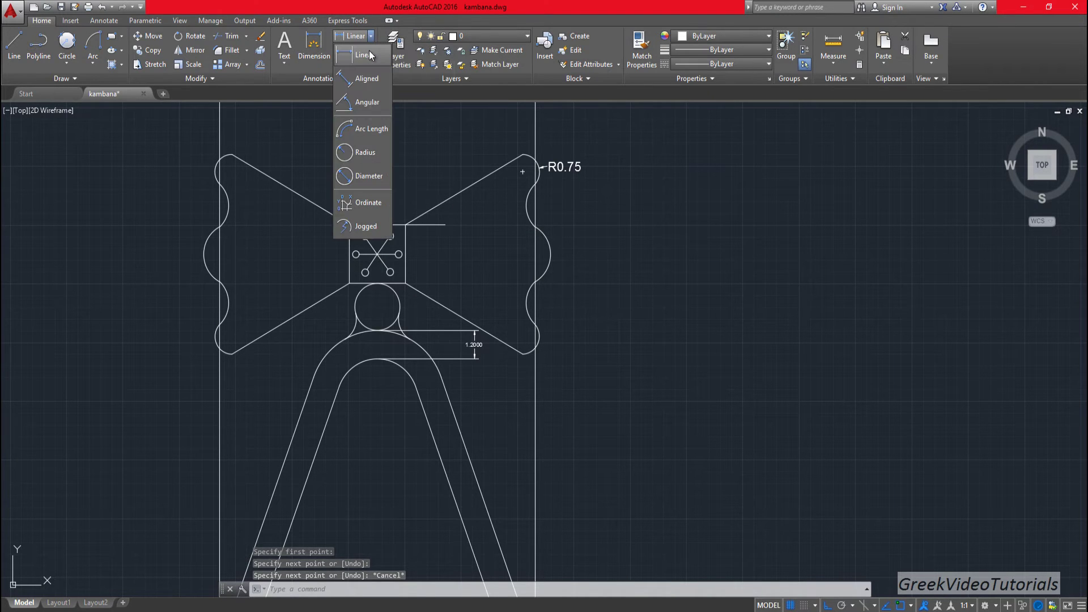
click(366, 103)
click(429, 224)
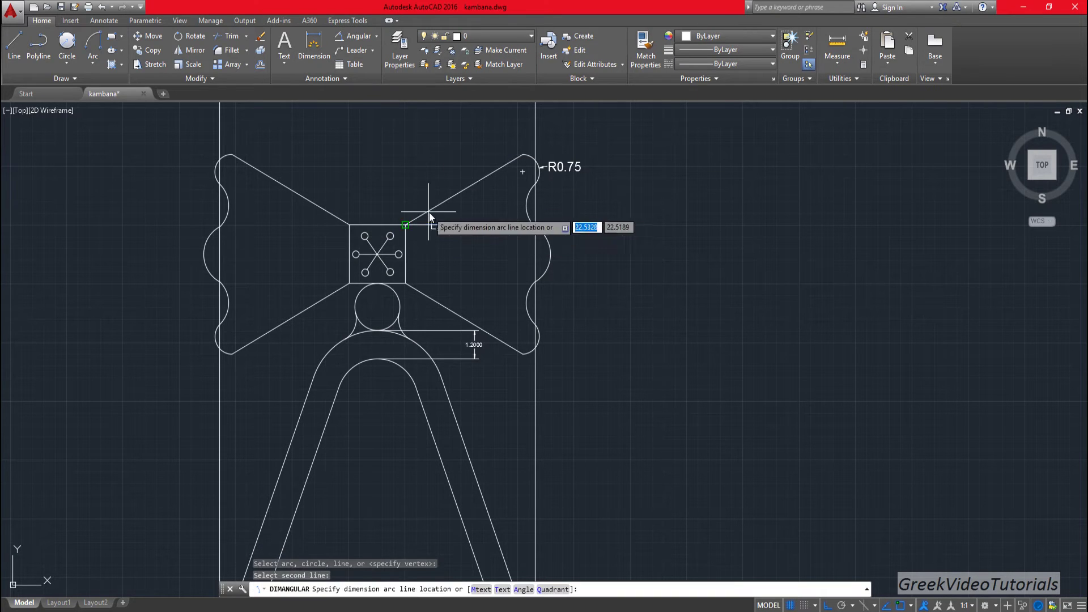
click(486, 212)
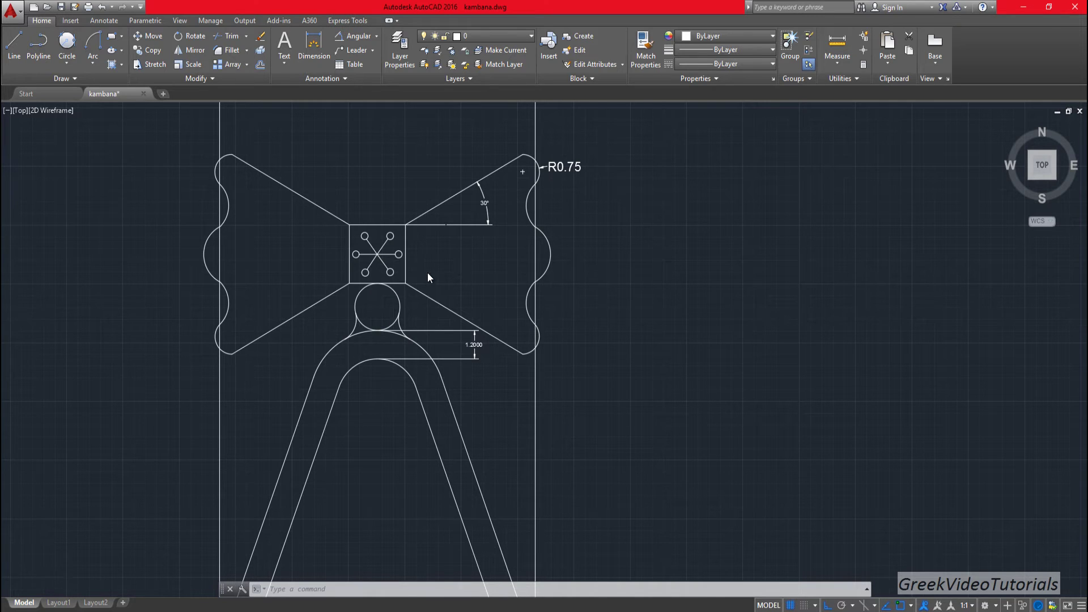
scroll(428, 273, up, 4)
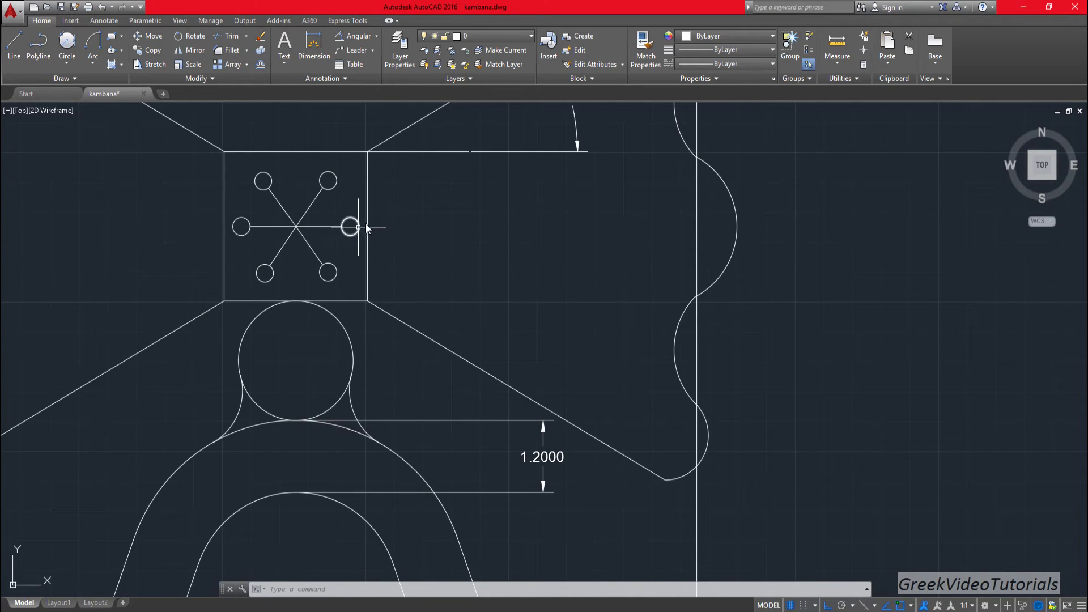
Dimension the 0.1500 gap from the rightmost hole to the square's right edge
click(376, 37)
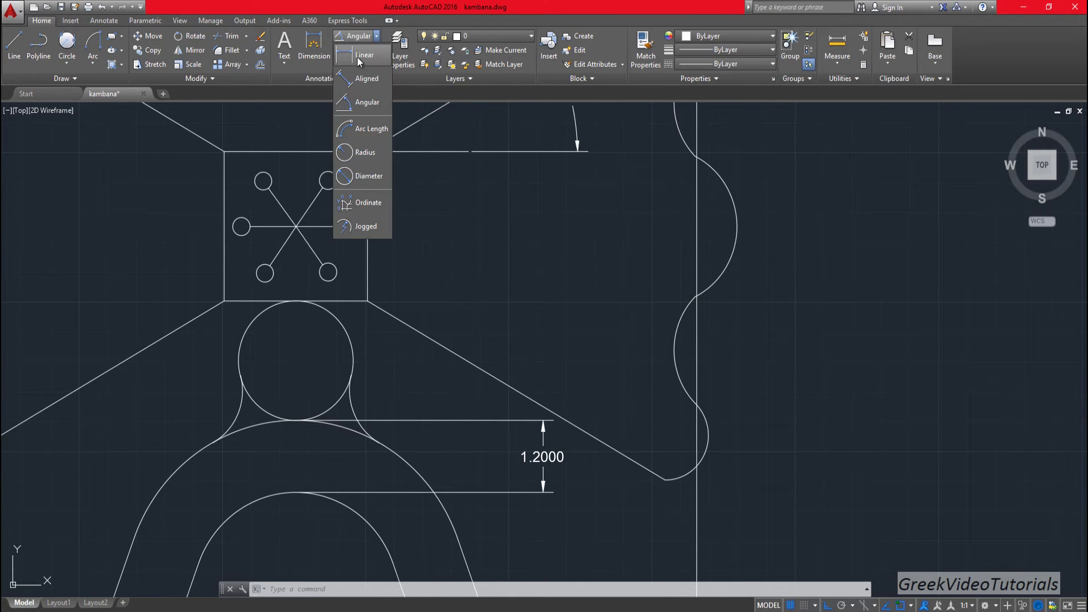
click(361, 56)
click(352, 225)
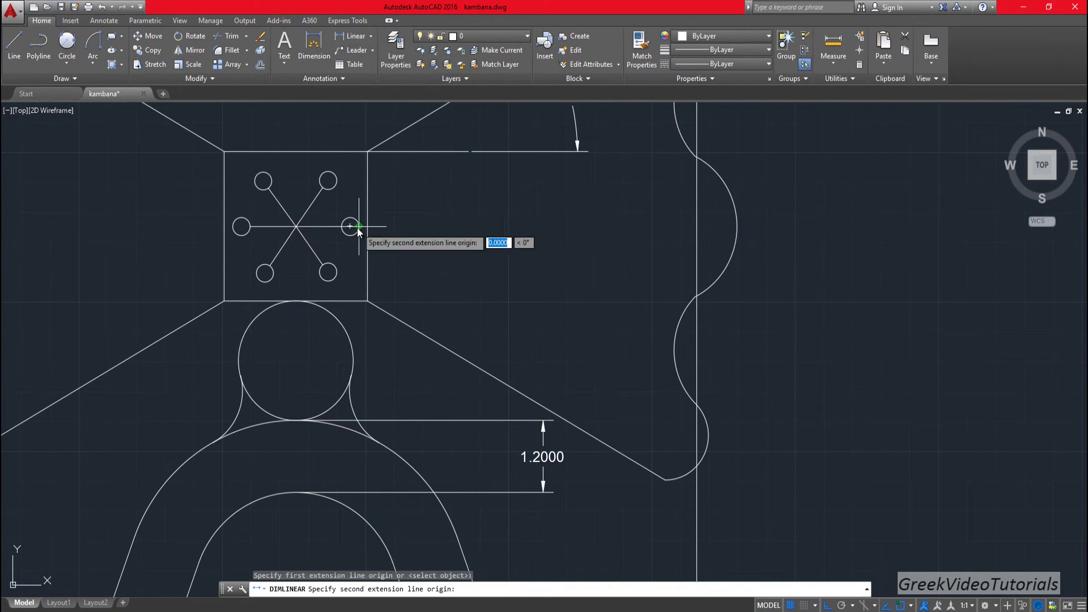
click(367, 226)
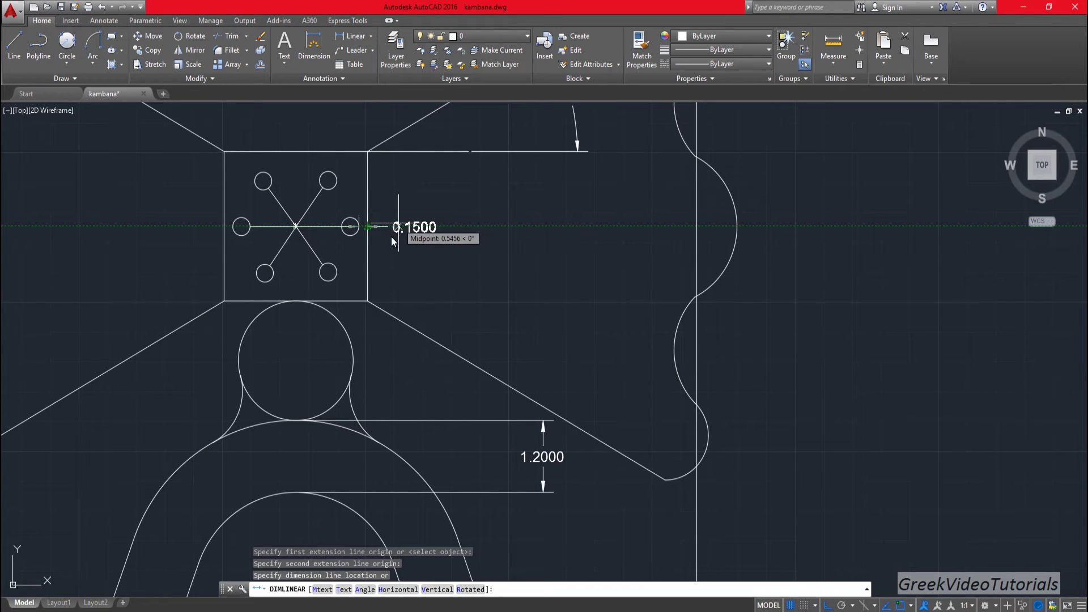
click(378, 270)
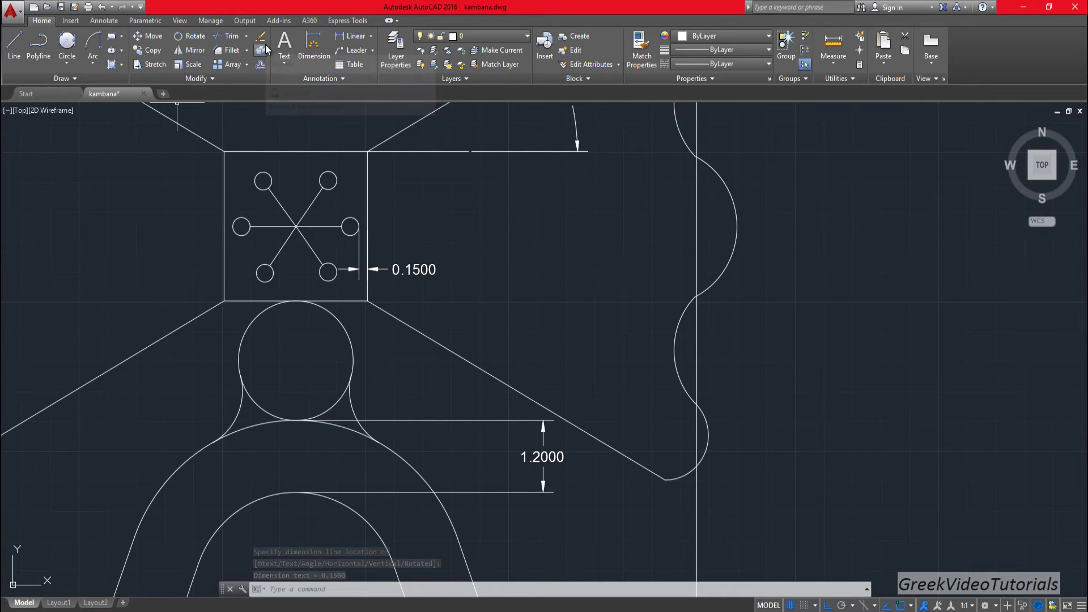
Add an R1.0000 radius dimension to the left fillet arc
click(370, 36)
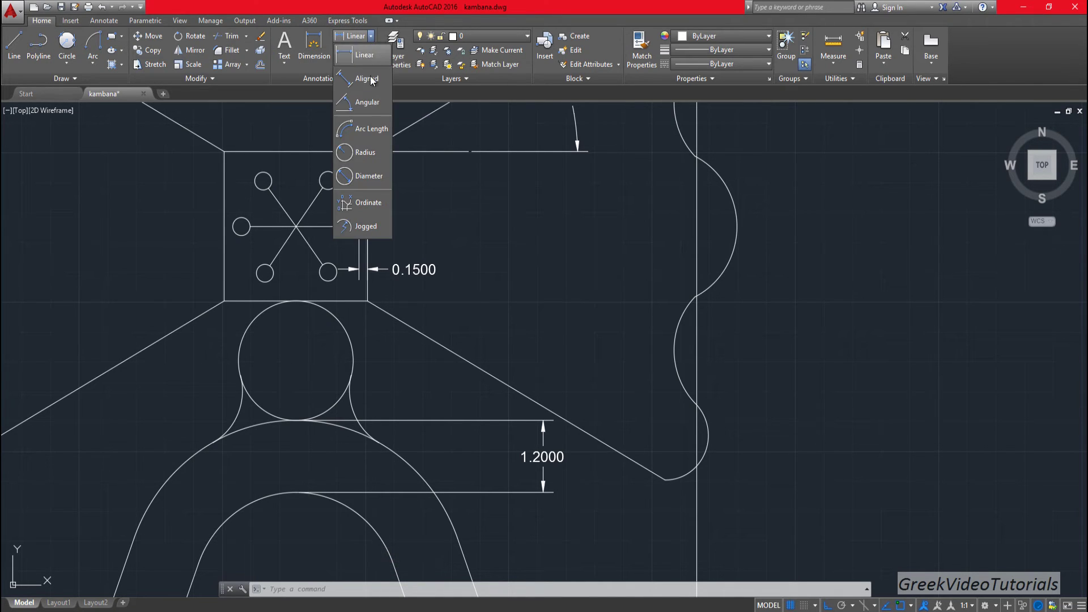
click(230, 418)
click(224, 414)
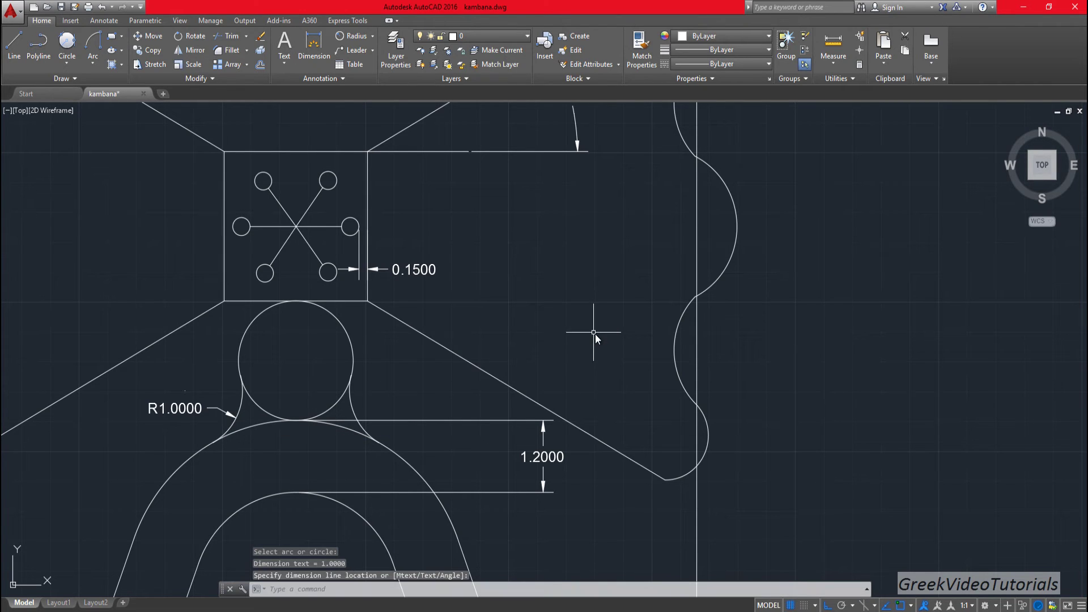
scroll(595, 334, down, 3)
mouse_move(609, 450)
middle_down()
mouse_move(593, 444)
mouse_move(561, 230)
middle_up()
scroll(562, 248, down, 2)
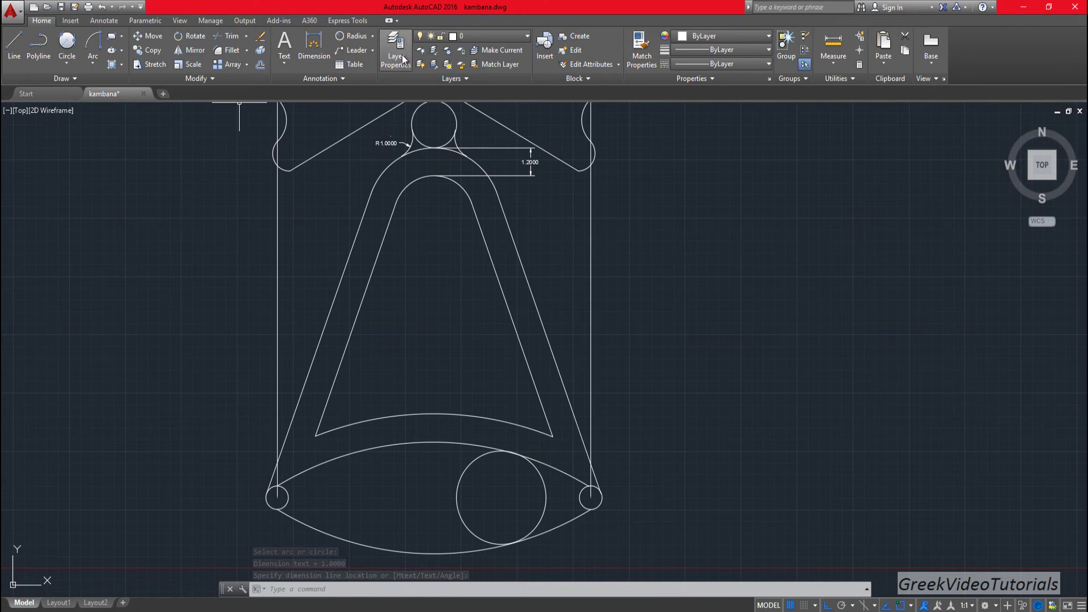
Add an R2.0000 radius dimension to the large lower circle
click(358, 36)
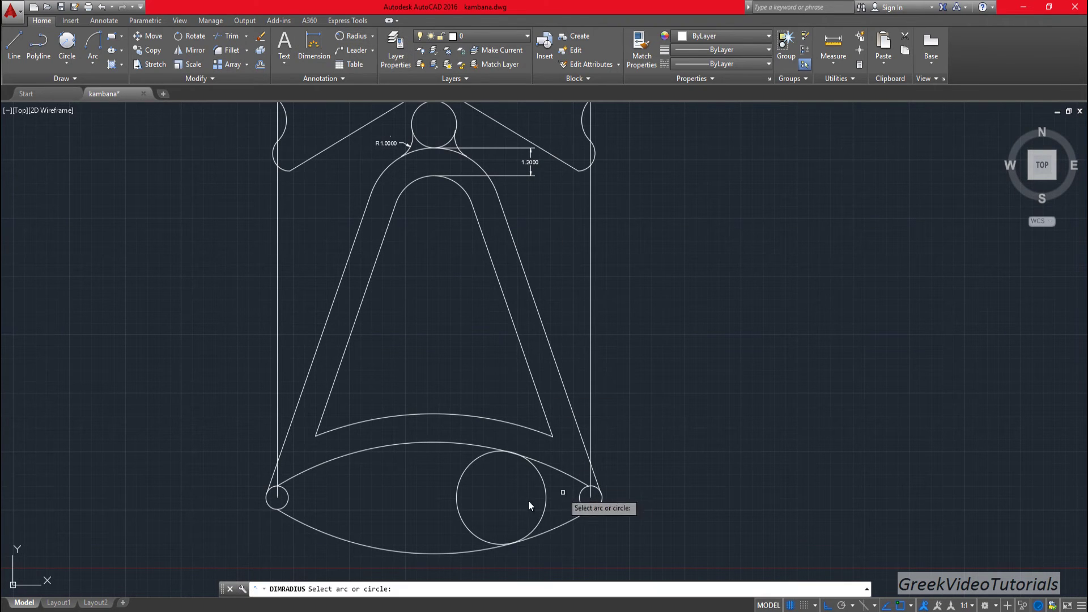
click(458, 483)
scroll(515, 497, up, 3)
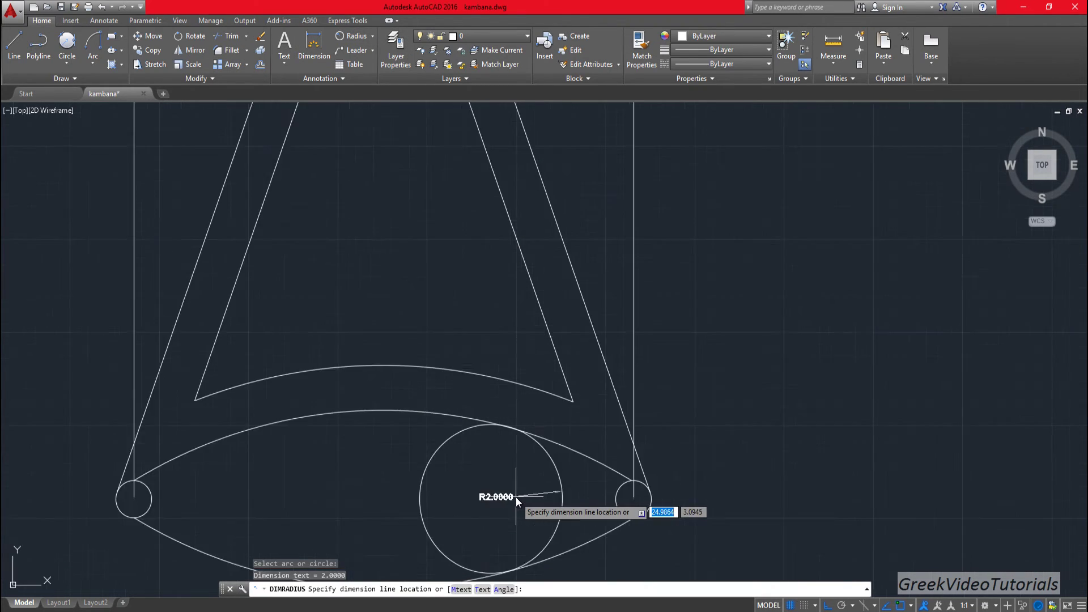
scroll(513, 490, up, 1)
click(507, 475)
scroll(770, 338, down, 2)
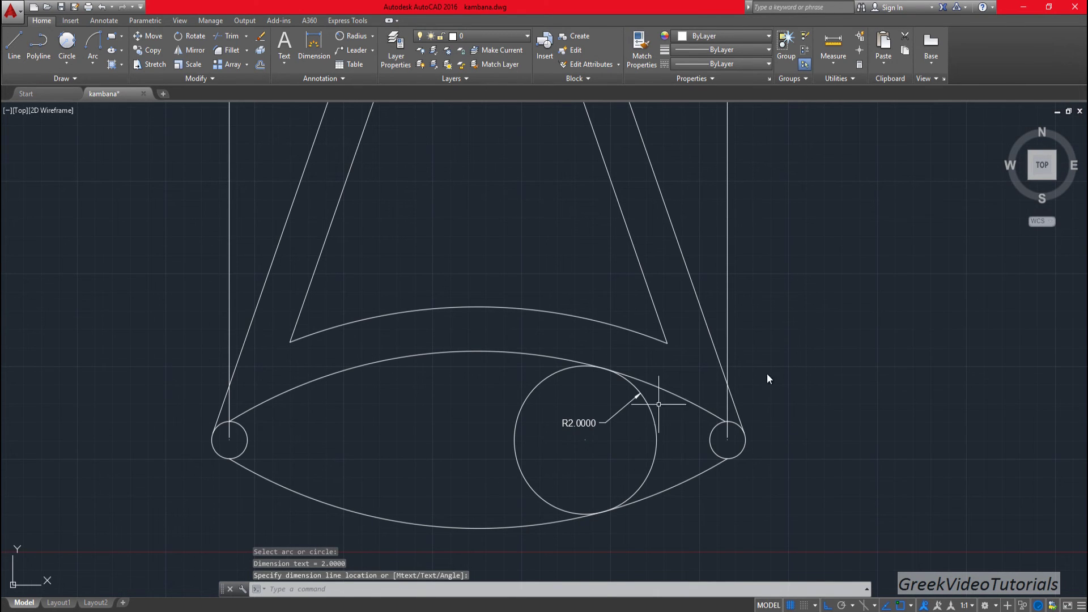
scroll(941, 308, down, 2)
middle_drag(930, 285, 750, 420)
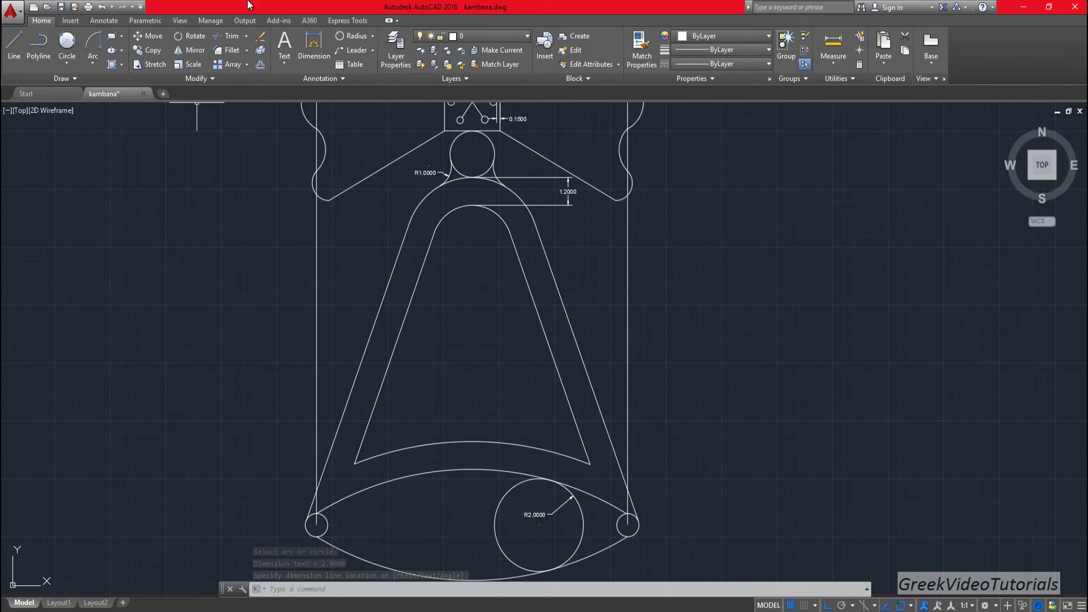
Add R0.5000 radius dimensions to the small right and left base circles
click(344, 36)
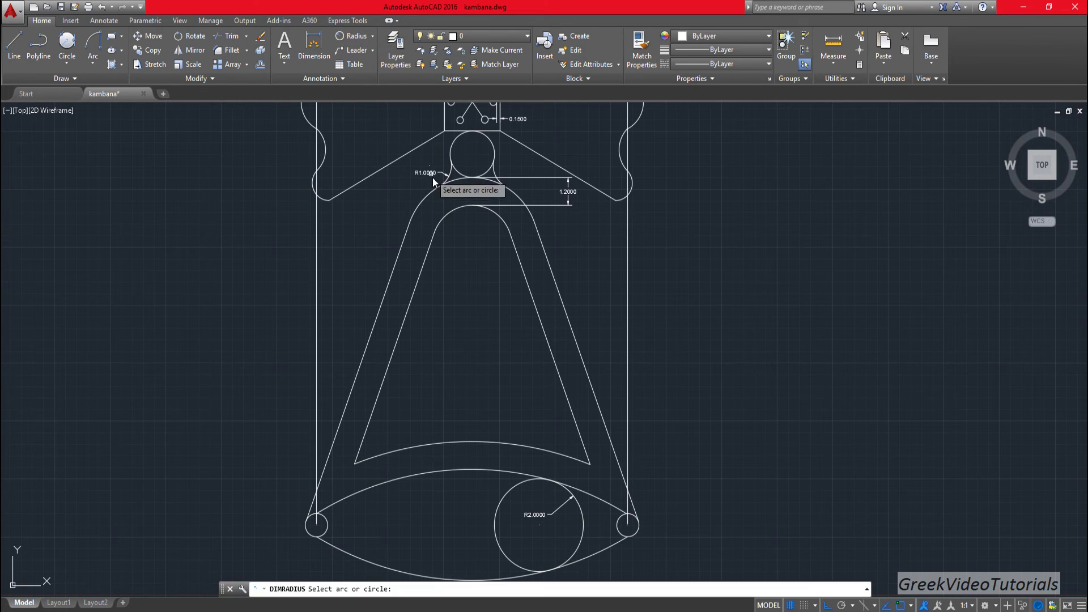
click(639, 529)
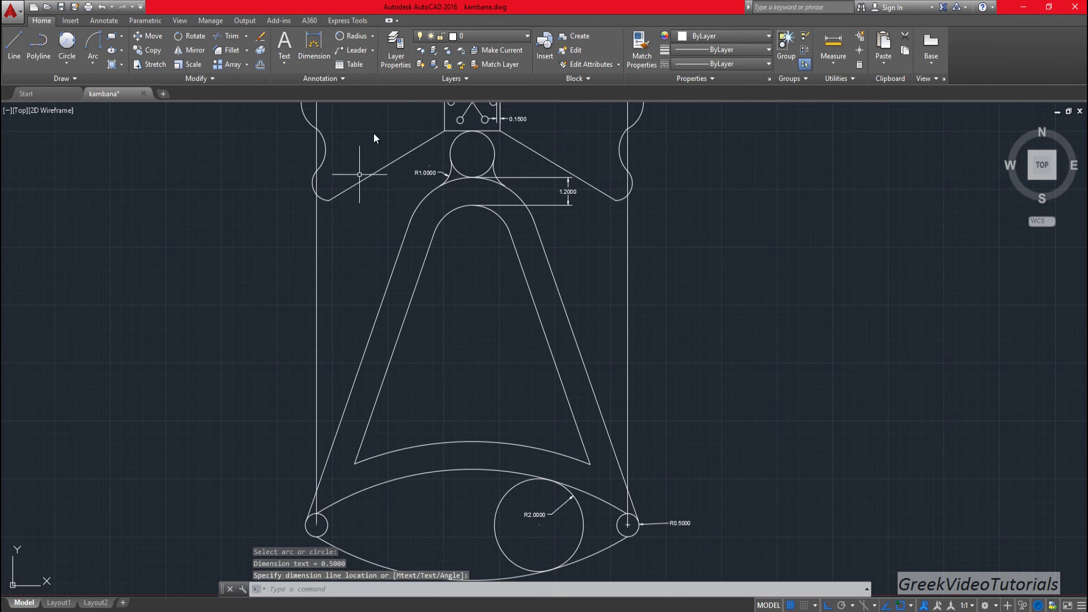
click(357, 35)
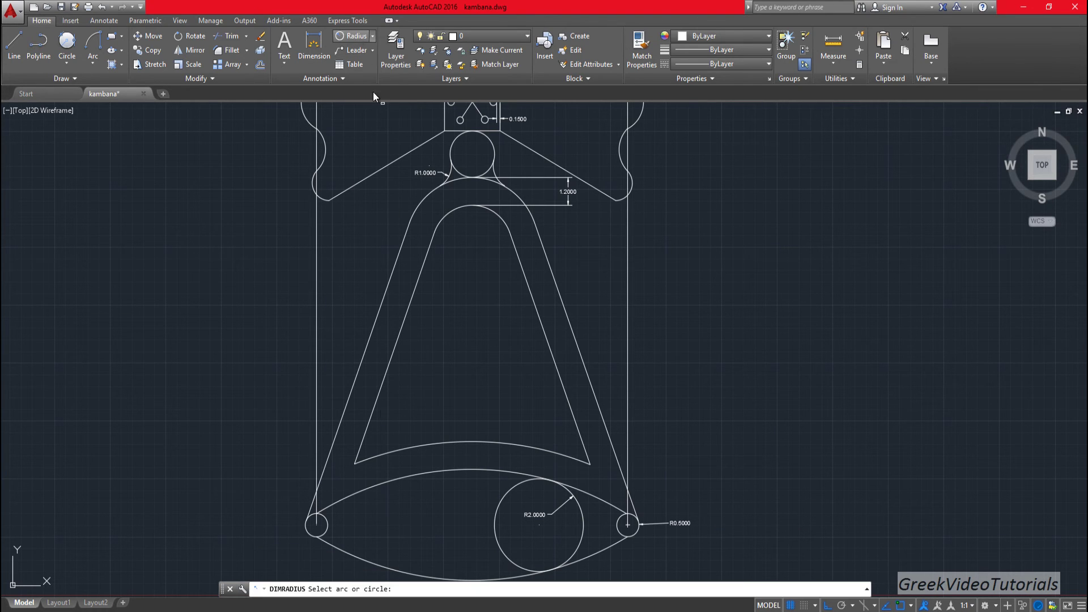
click(306, 520)
click(278, 506)
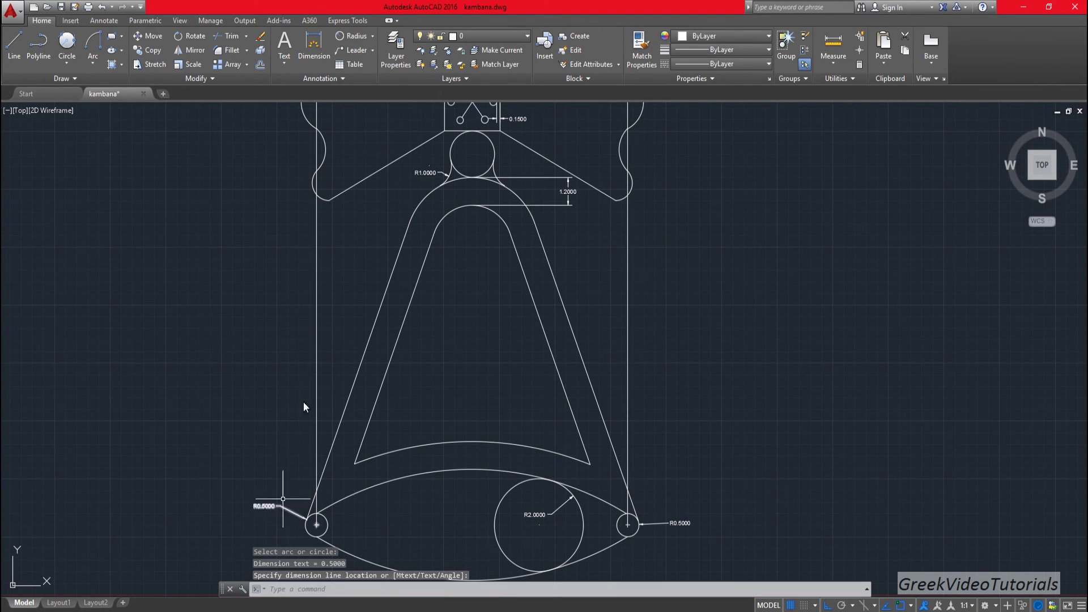
click(372, 38)
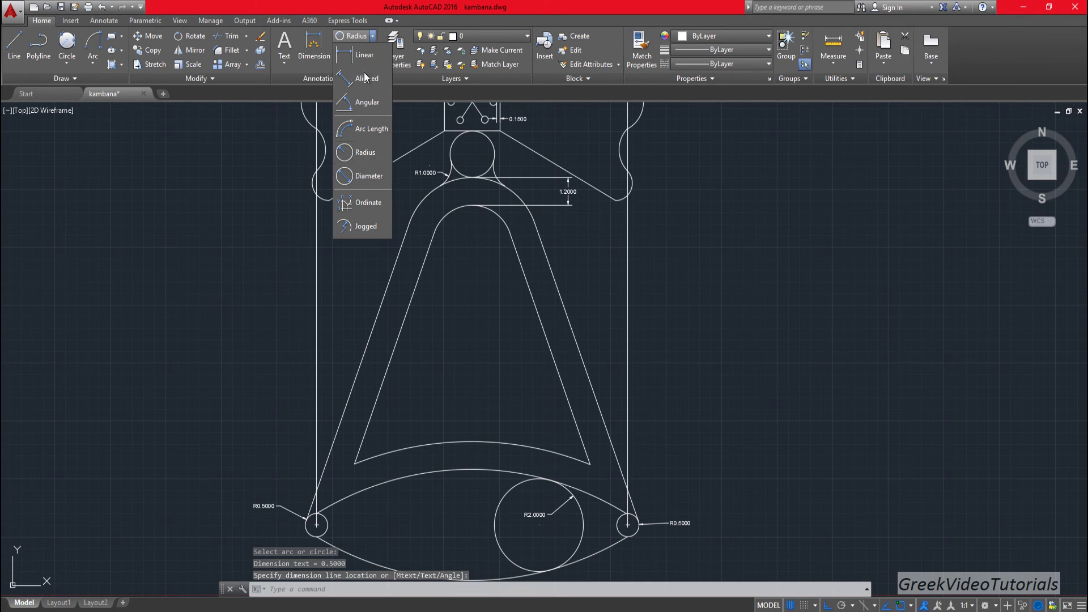
click(223, 241)
scroll(752, 228, down, 2)
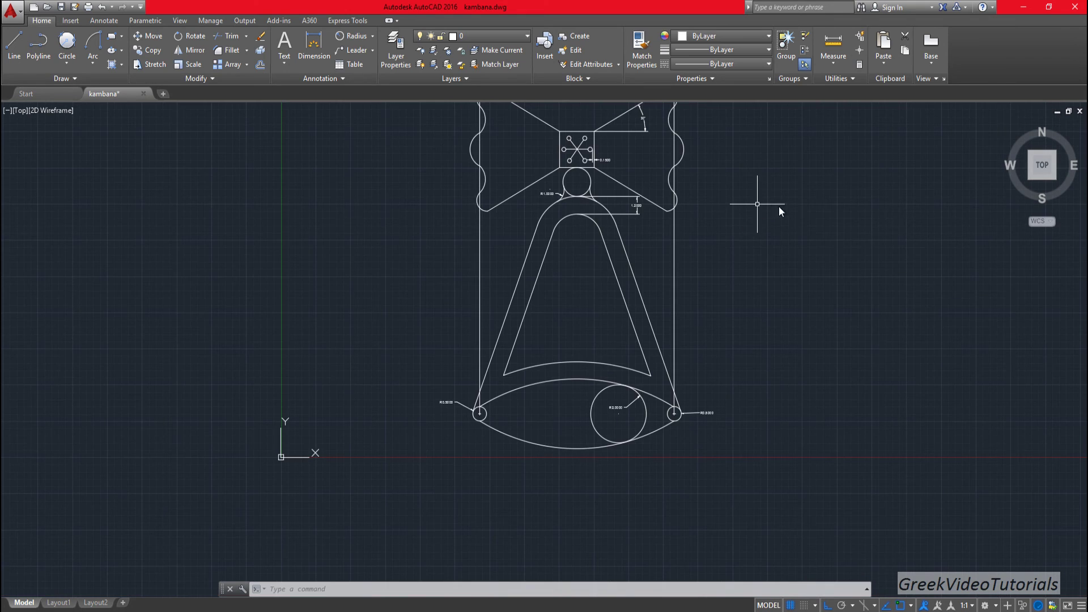
scroll(323, 277, down, 1)
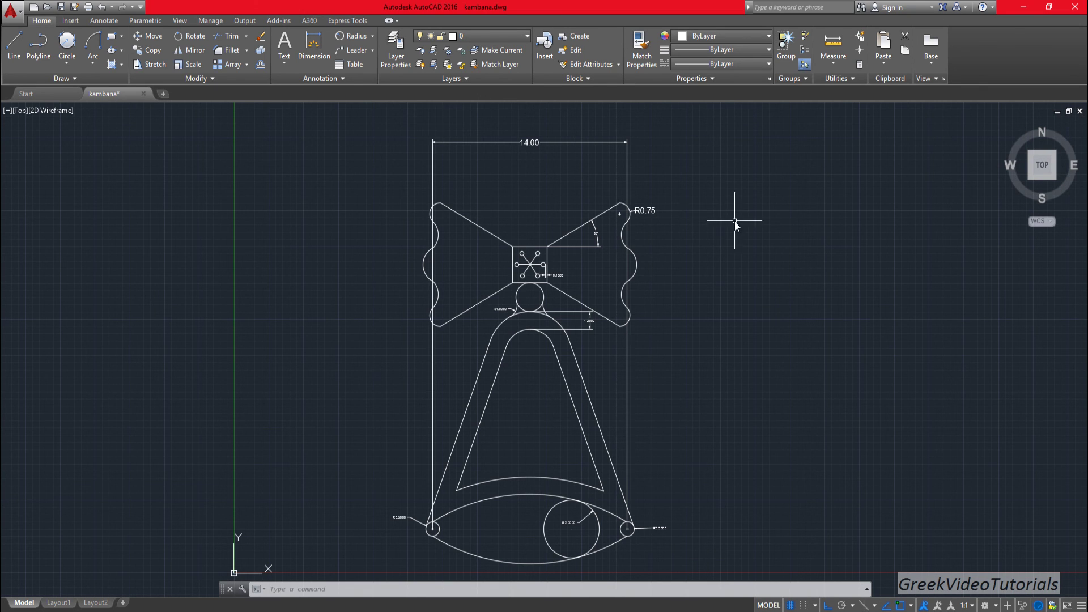
scroll(730, 238, up, 2)
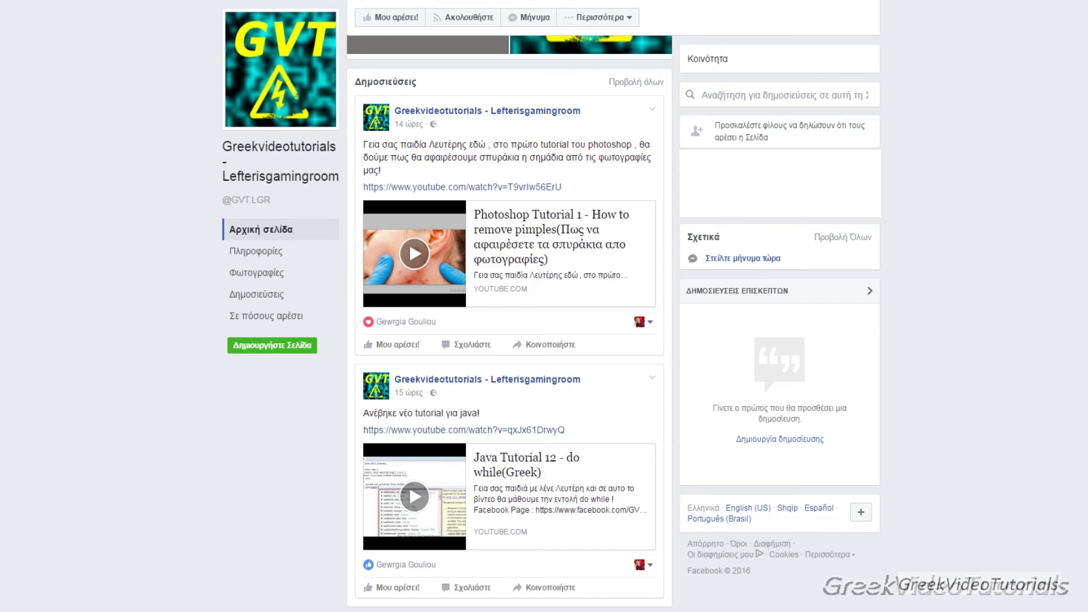